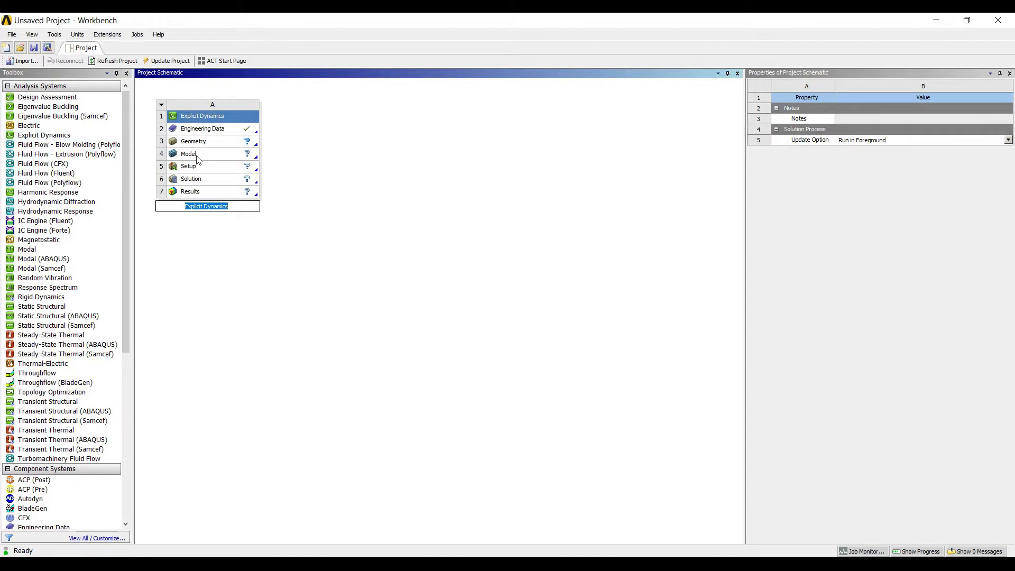
Name the analysis system "Explicit Dynamics-comp test"
key("End")
type("-comp test")
left_click(193, 143)
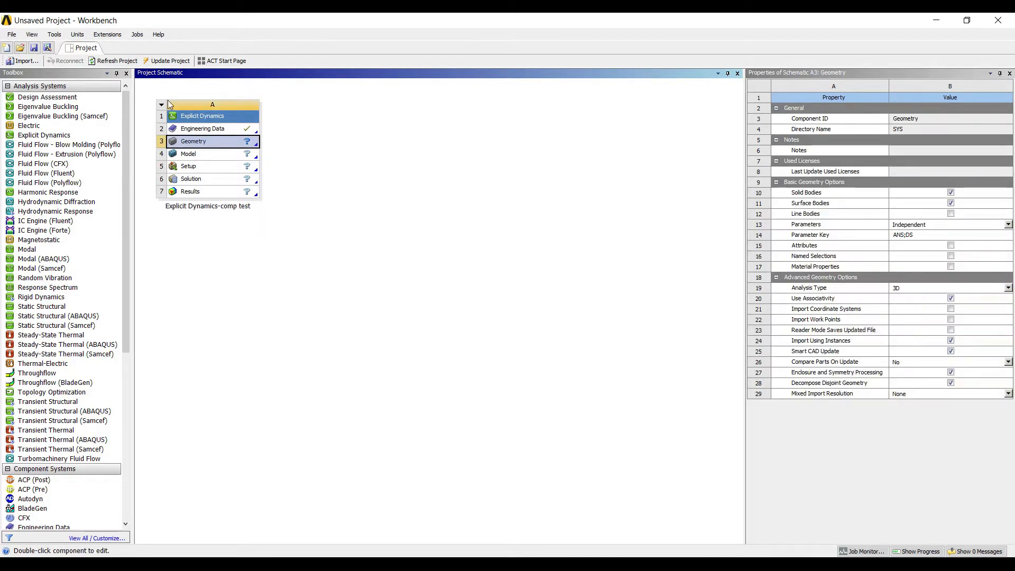
Add CONCRETE-L from the Explicit Materials source to the system's engineering data and update the project
key("Up")
key("Return")
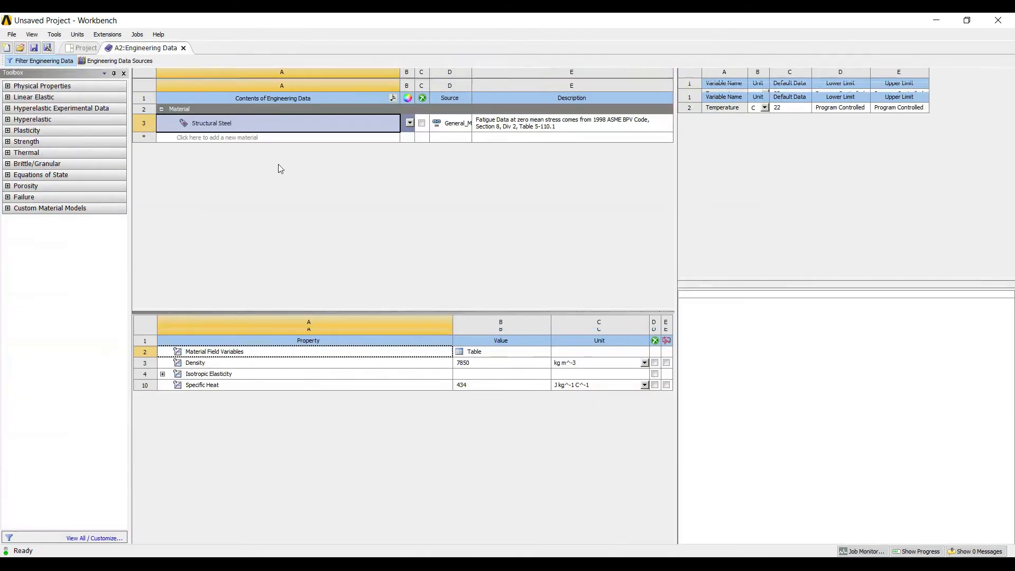
left_click(99, 59)
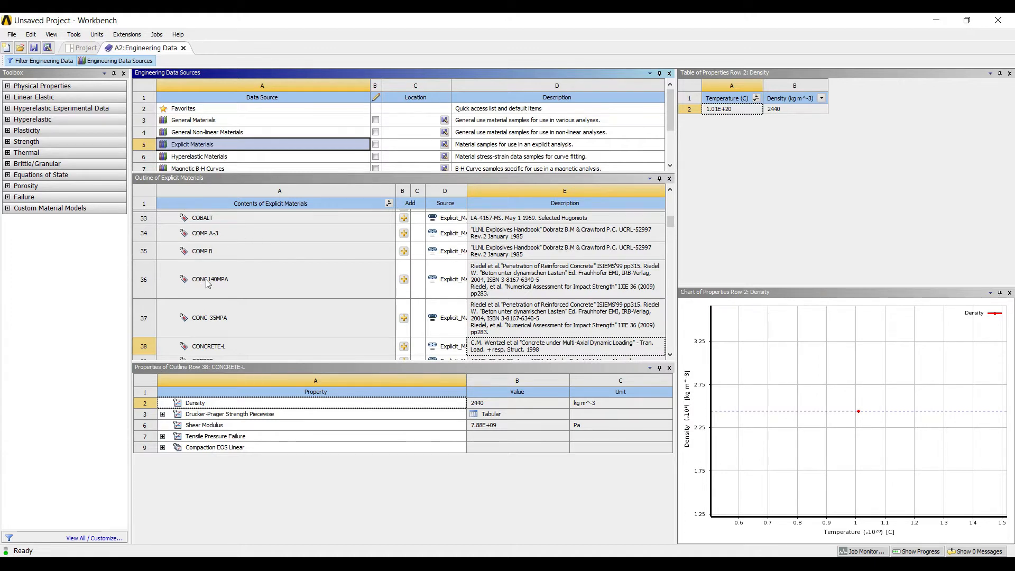
left_click(251, 347)
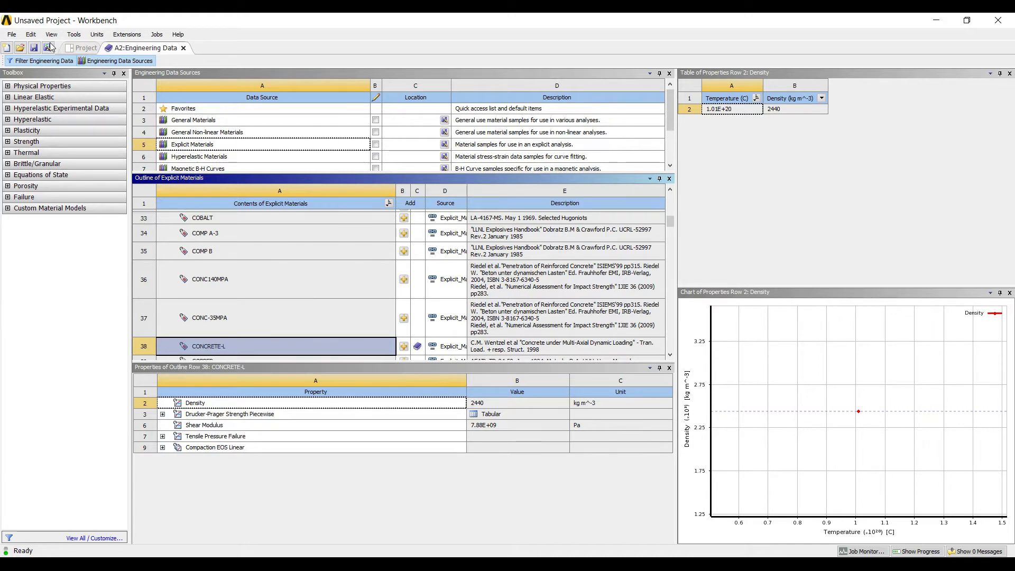
left_click(68, 47)
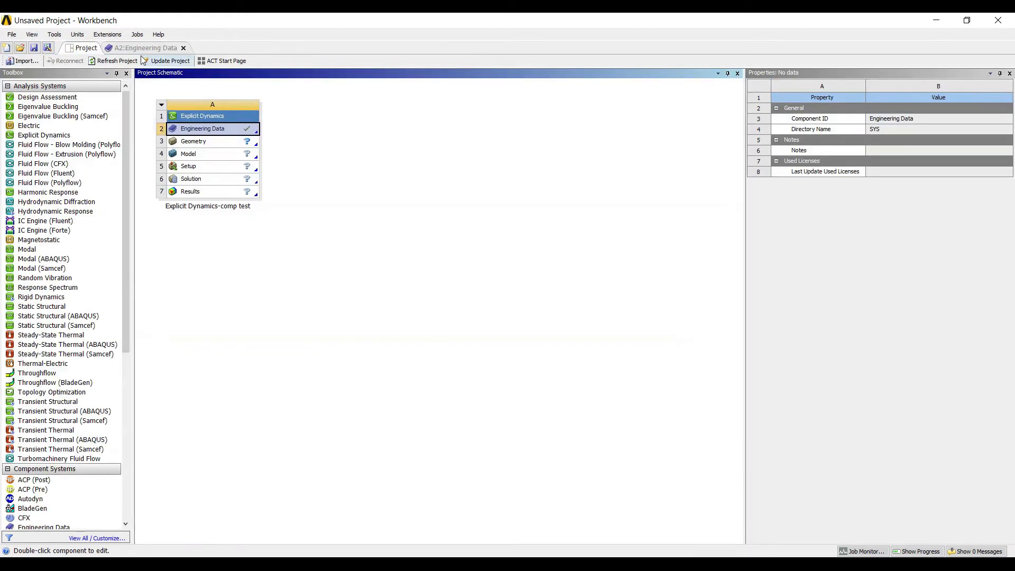
left_click(167, 61)
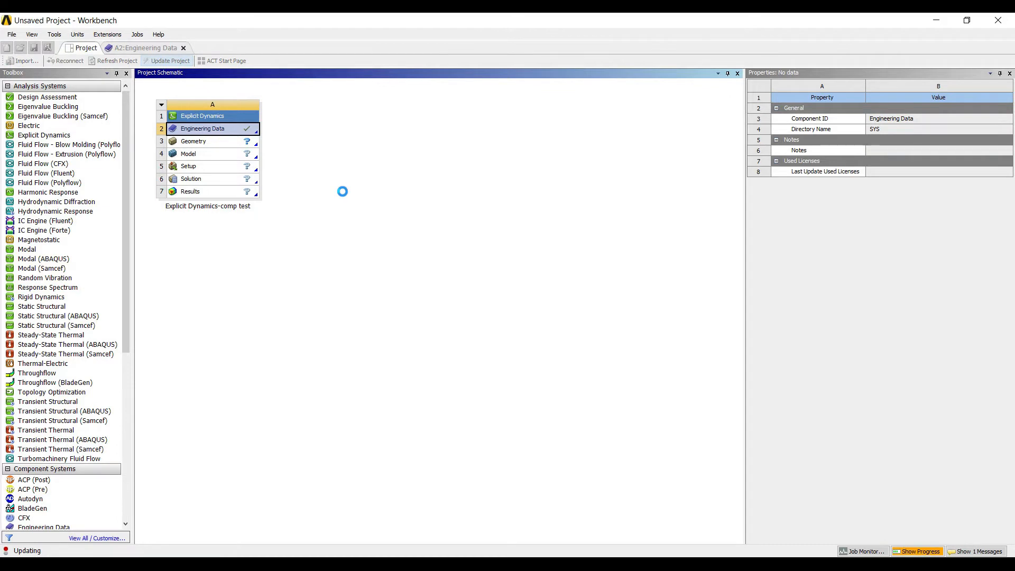
Create a new geometry for the system in DesignModeler and set its length unit to millimetre
key("Down")
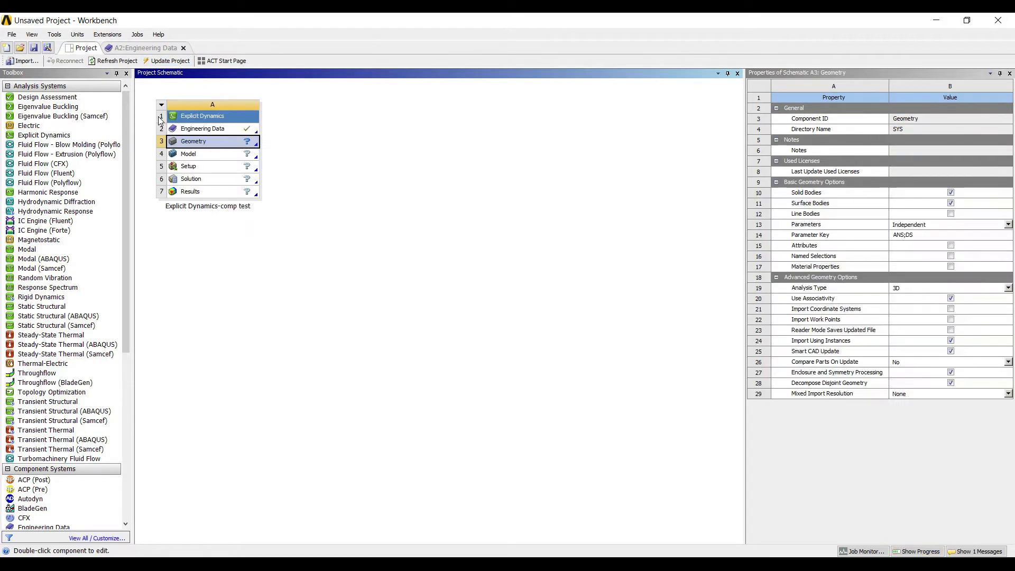
right_click(197, 141)
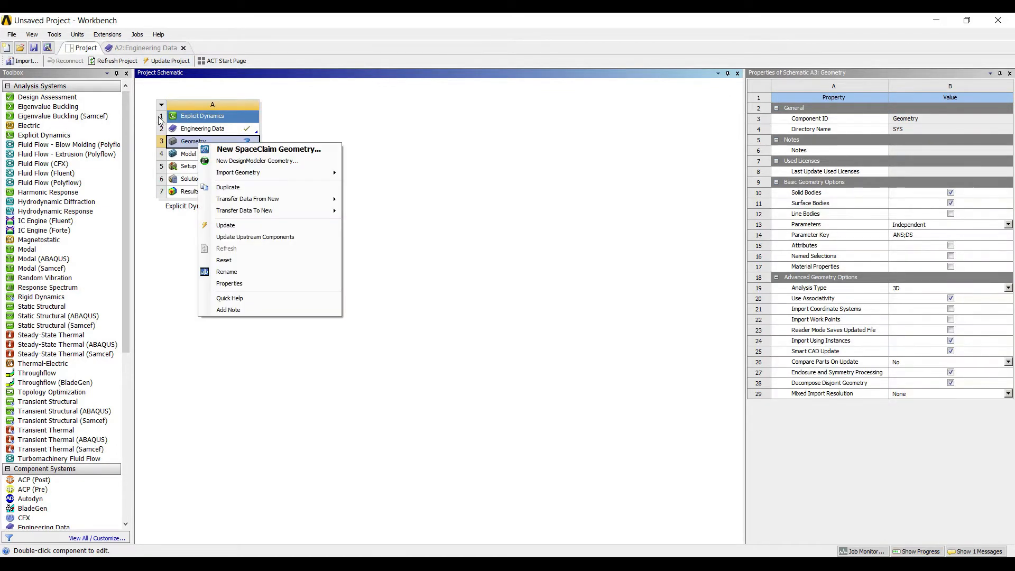
key("Return")
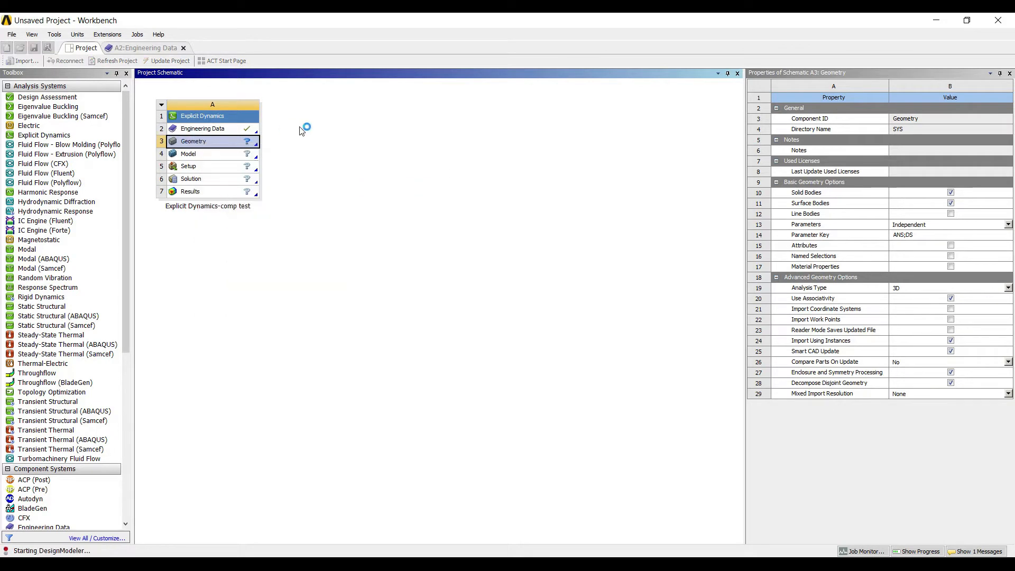
left_click(129, 37)
left_click(140, 79)
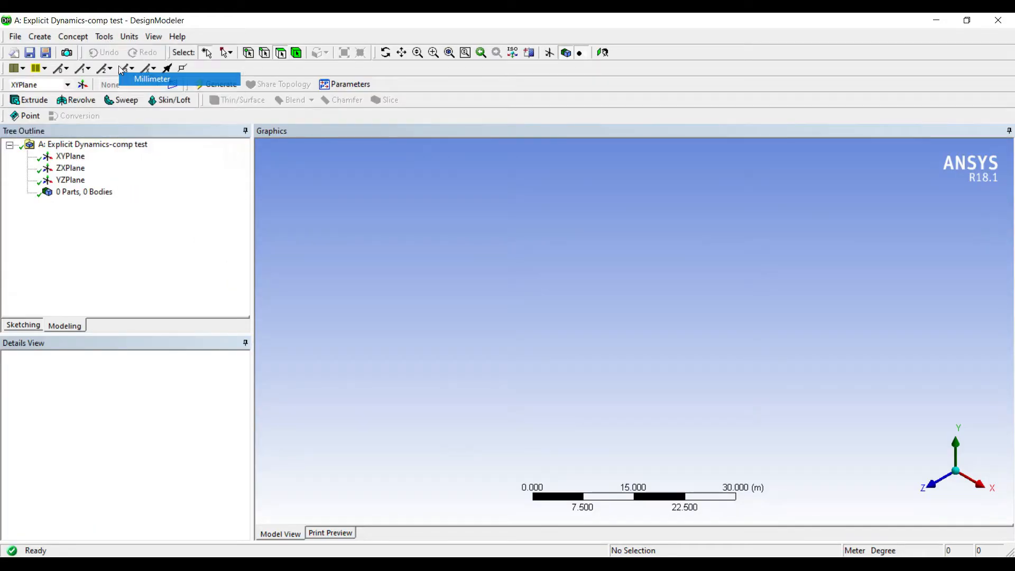
Sketch a rectangle about 78 mm by 55 mm around the origin on the XY plane
left_click(482, 53)
left_click(23, 325)
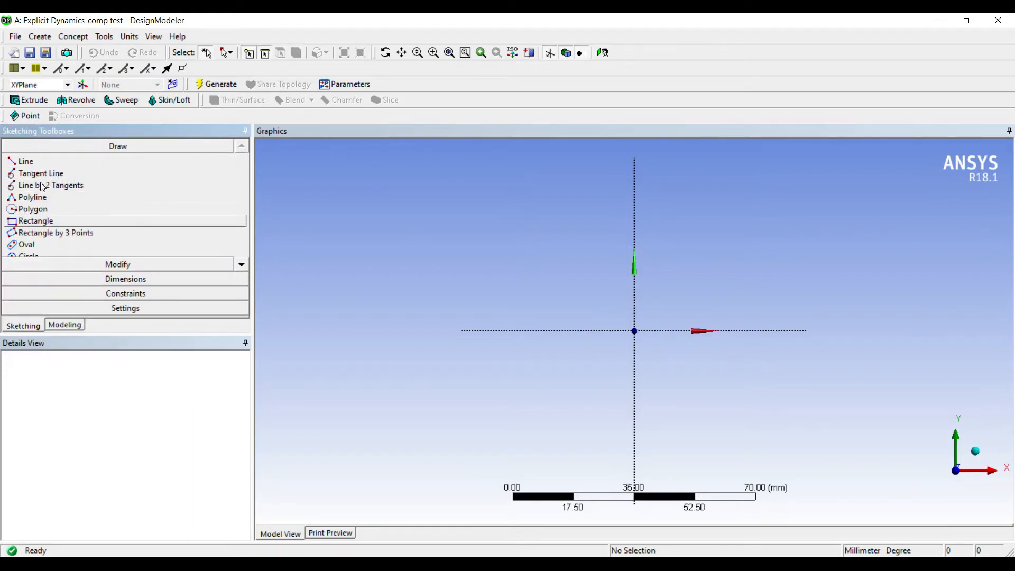
left_click(36, 220)
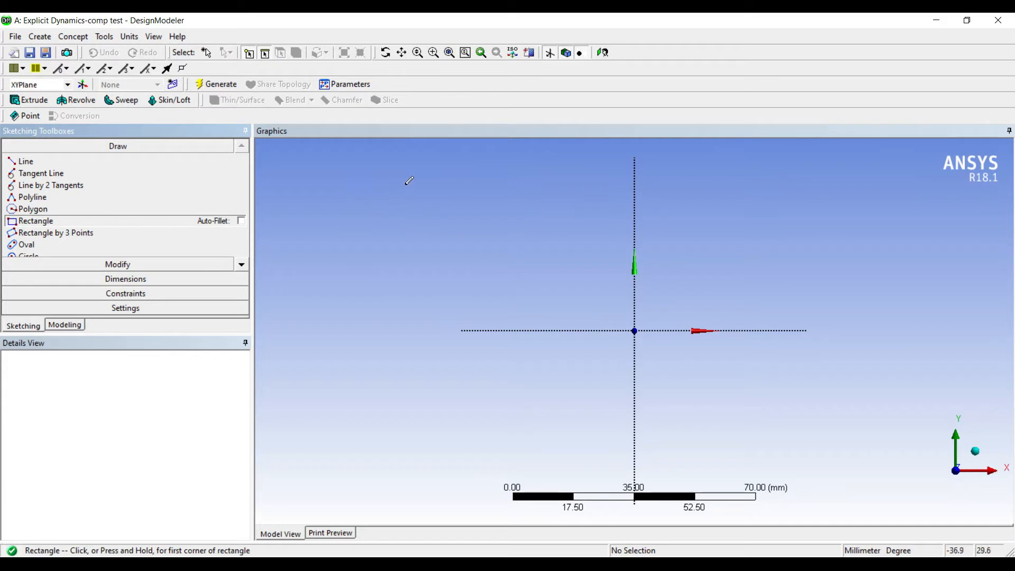
left_click(506, 228)
left_click(776, 419)
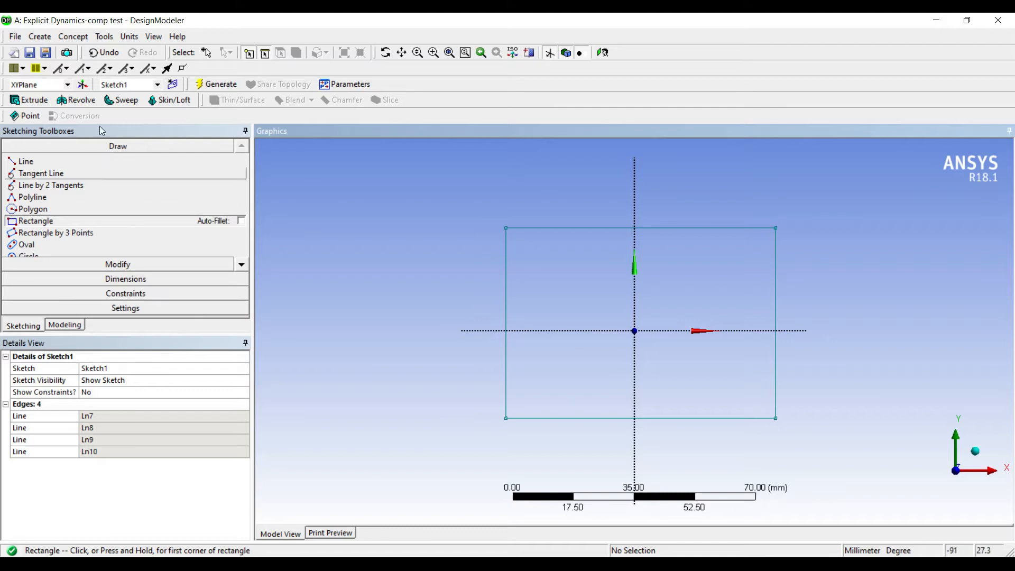
Dimension the rectangle's horizontal width and vertical height
left_click(126, 279)
left_click(574, 228)
left_click(585, 174)
left_click(506, 277)
left_click(438, 289)
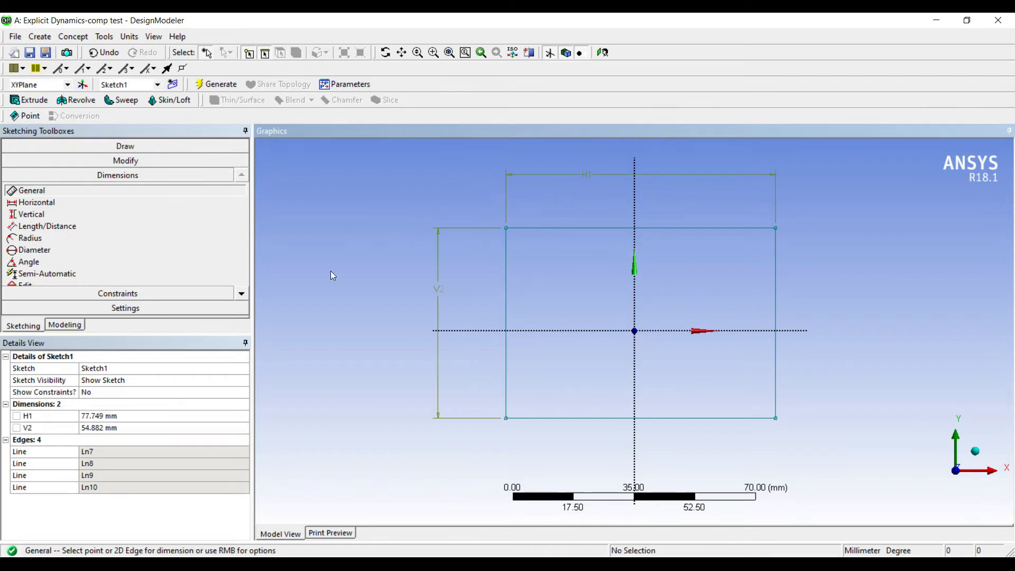
Set the rectangle's width to 100 mm and its height to 60 mm
left_click(108, 416)
type("100")
key("Return")
key("Tab")
type("60")
key("Return")
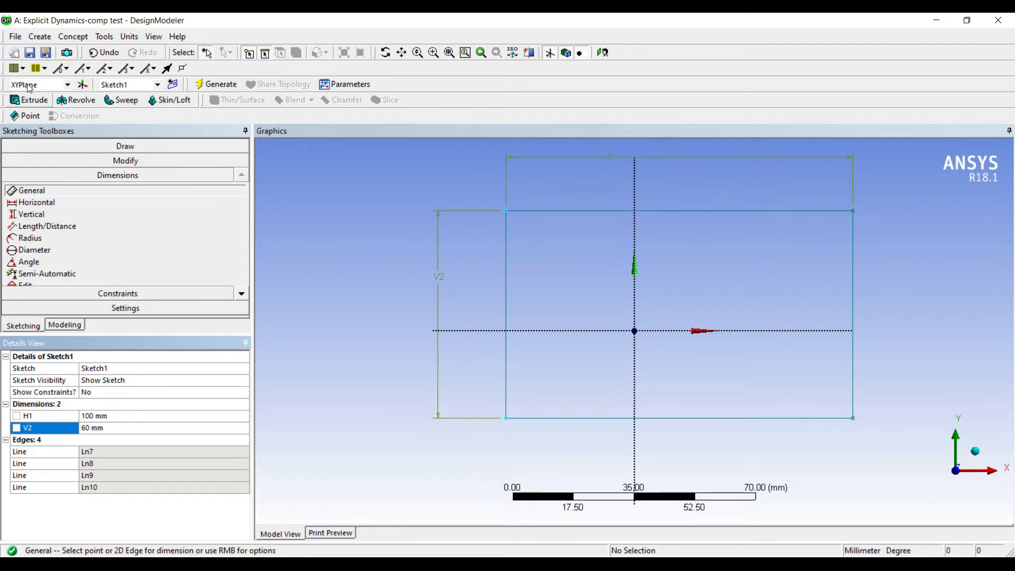
Extrude the rectangle sketch to a depth of 50 mm and generate the solid block
left_click(29, 100)
left_click(132, 380)
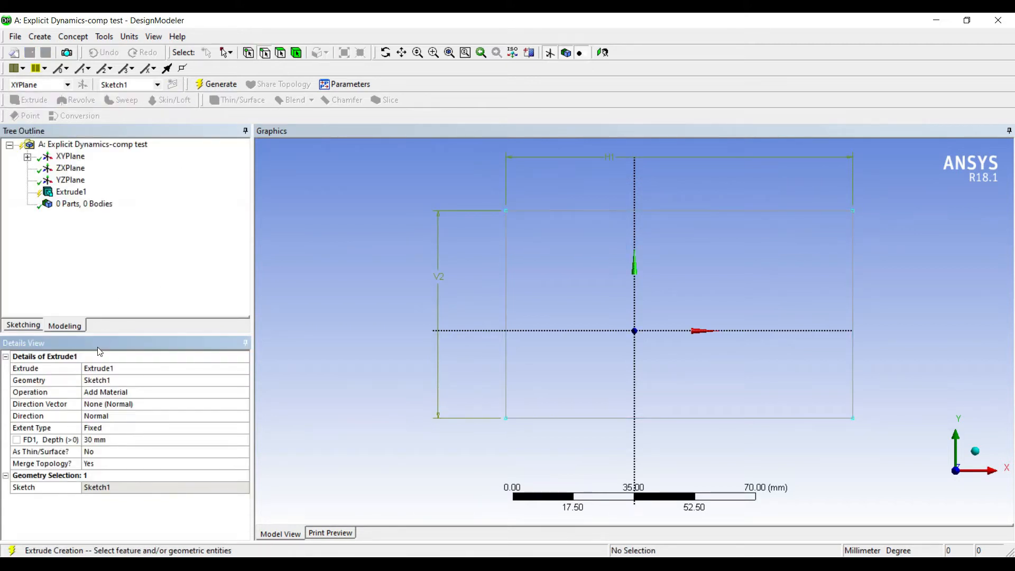
left_click(119, 440)
type("50")
key("Return")
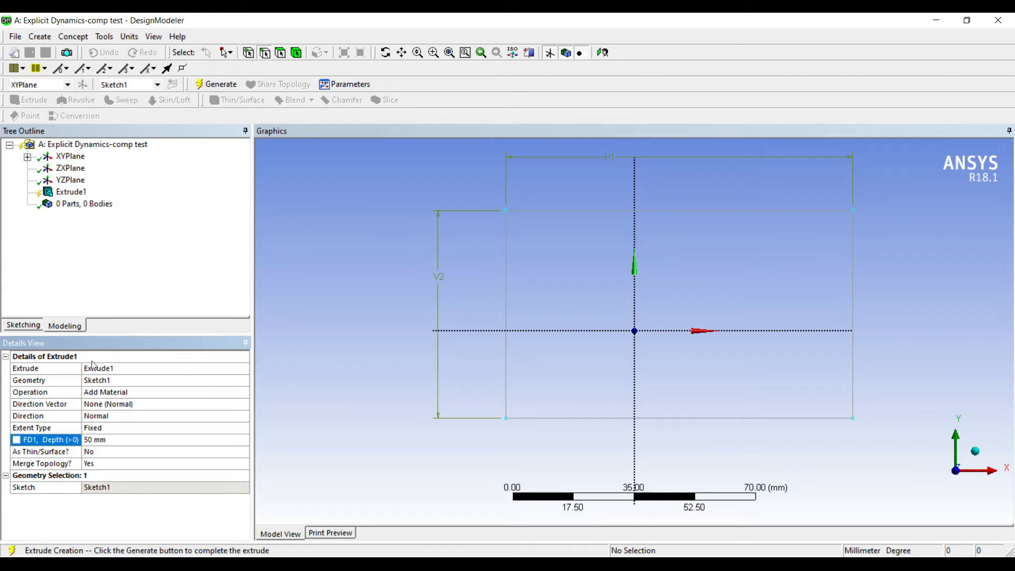
left_click(215, 84)
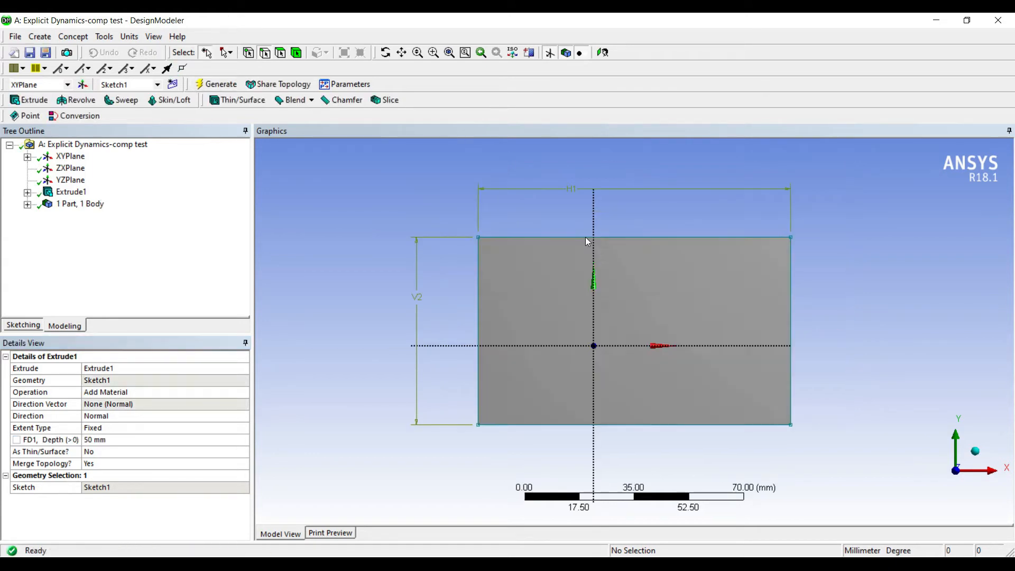
Switch back to the Workbench project and open the system's model in Mechanical
left_click(936, 20)
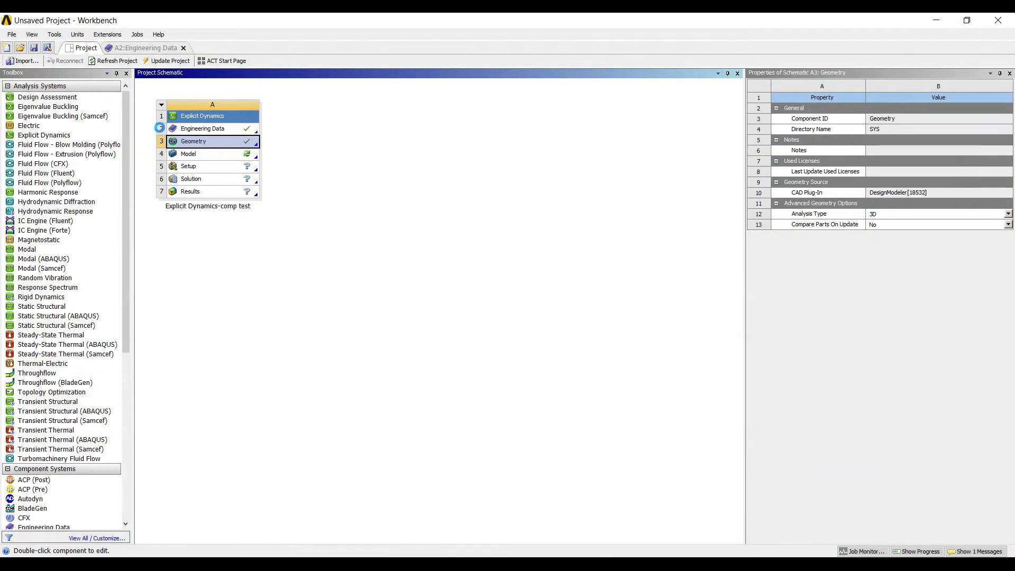
double_click(201, 154)
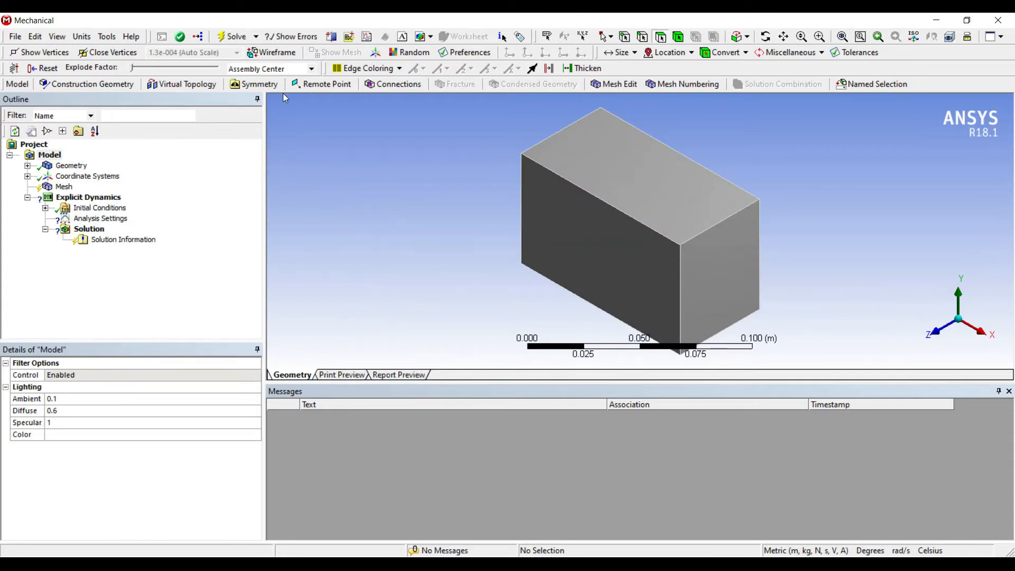
middle_click_drag(479, 228, 569, 220)
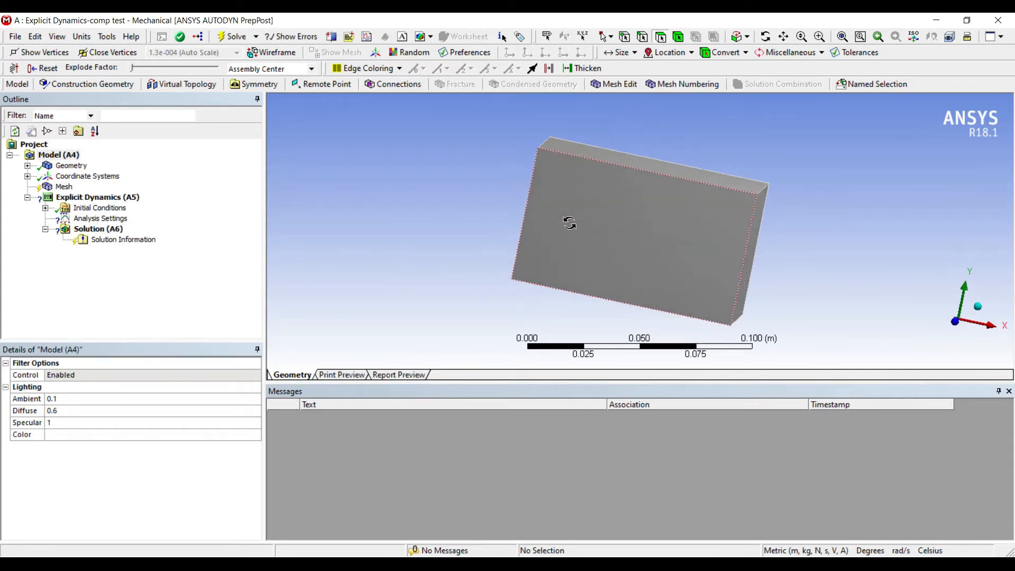
scroll(569, 221, "down", 1)
Assign the CONCRETE-L material to the solid body
left_click(27, 166)
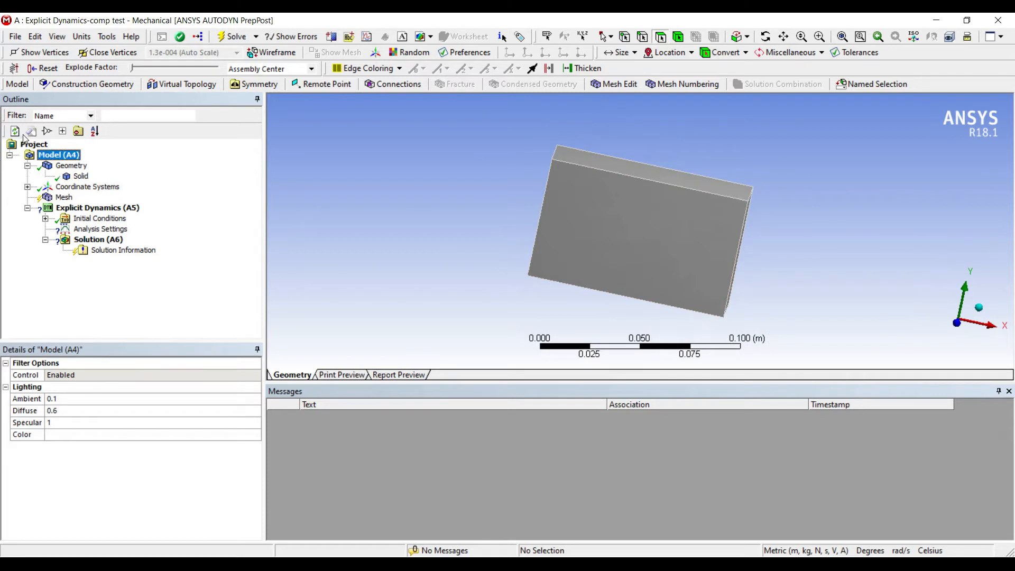
left_click(81, 176)
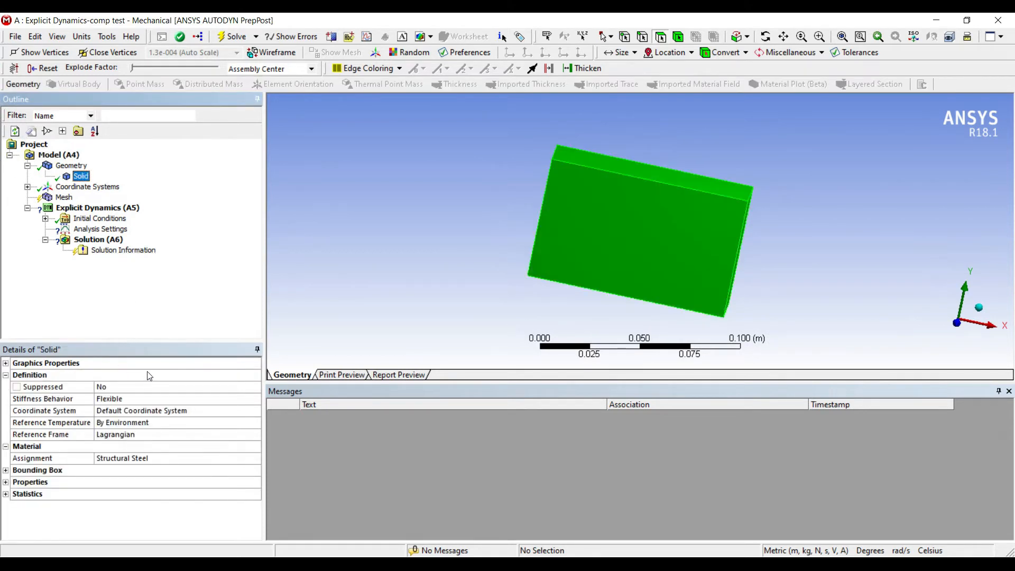
left_click(186, 460)
left_click(256, 458)
left_click(296, 517)
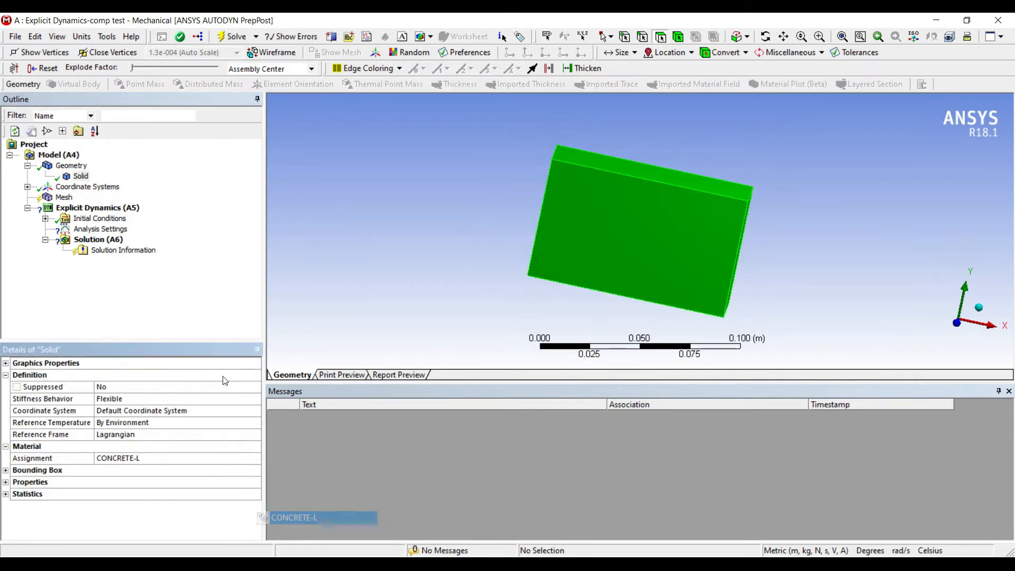
Check the mesh sizing settings and generate the block's mesh with the Medium relevance center
left_click(64, 197)
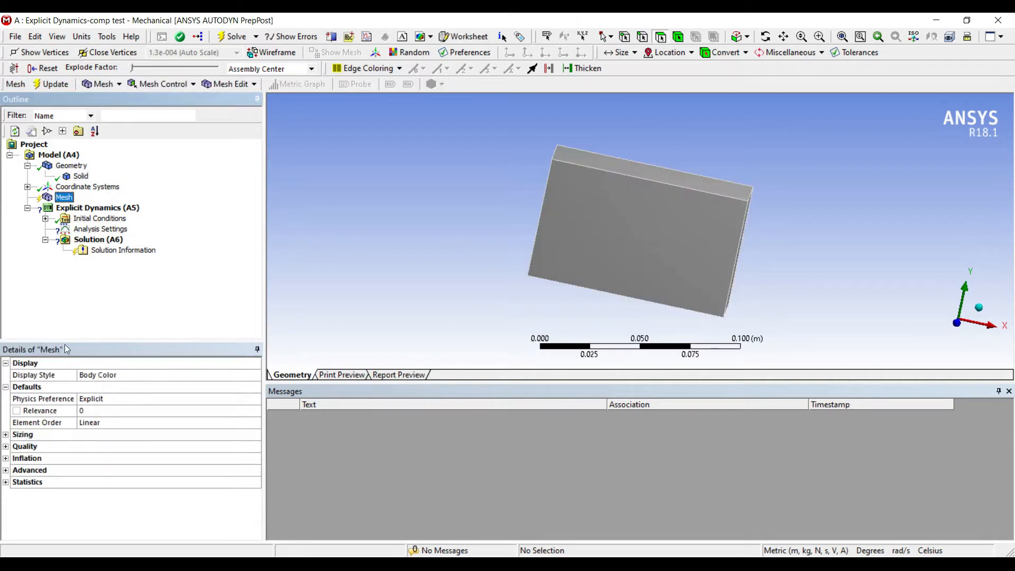
left_click(6, 434)
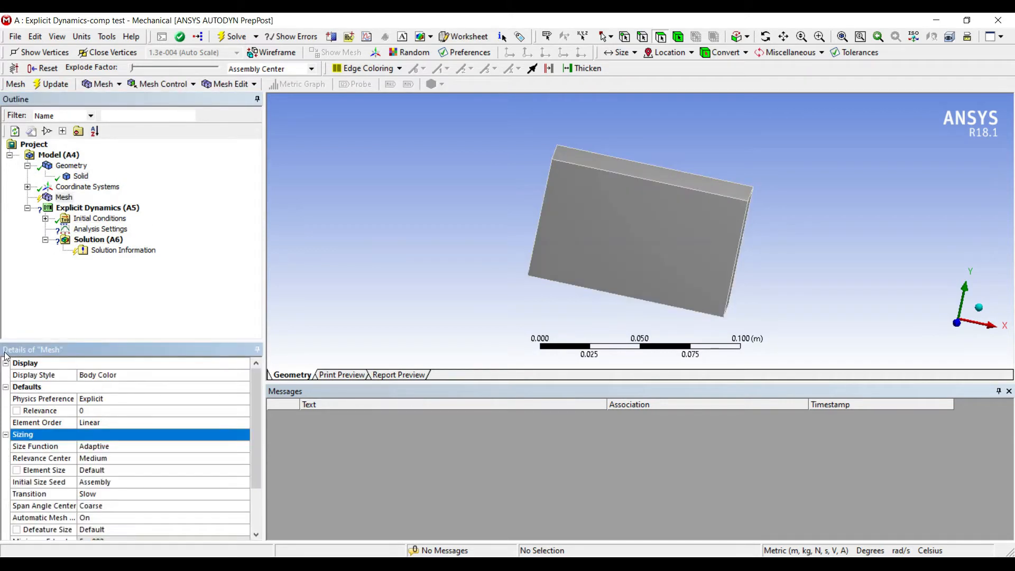
left_click(125, 459)
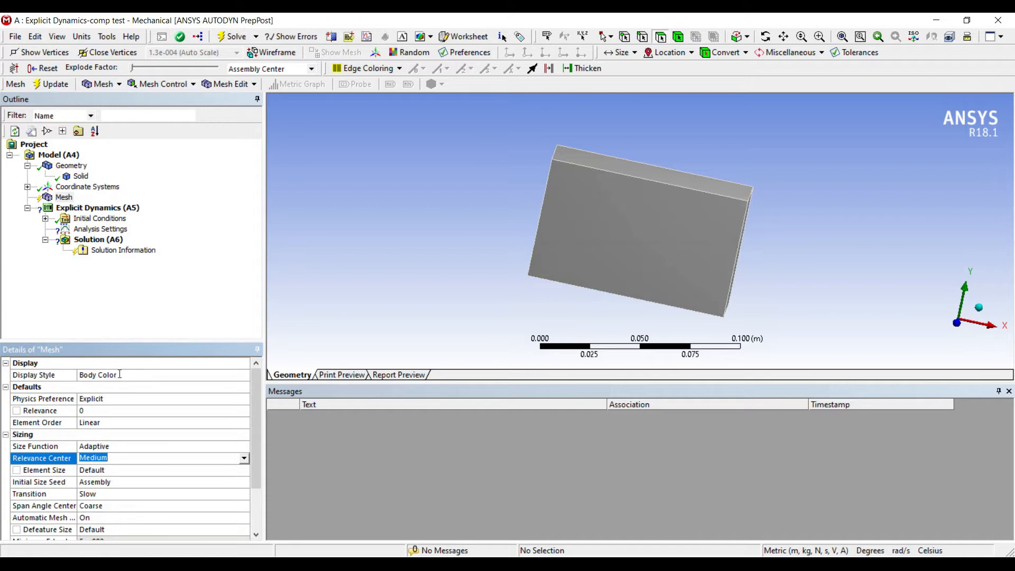
left_click(144, 263)
left_click(55, 84)
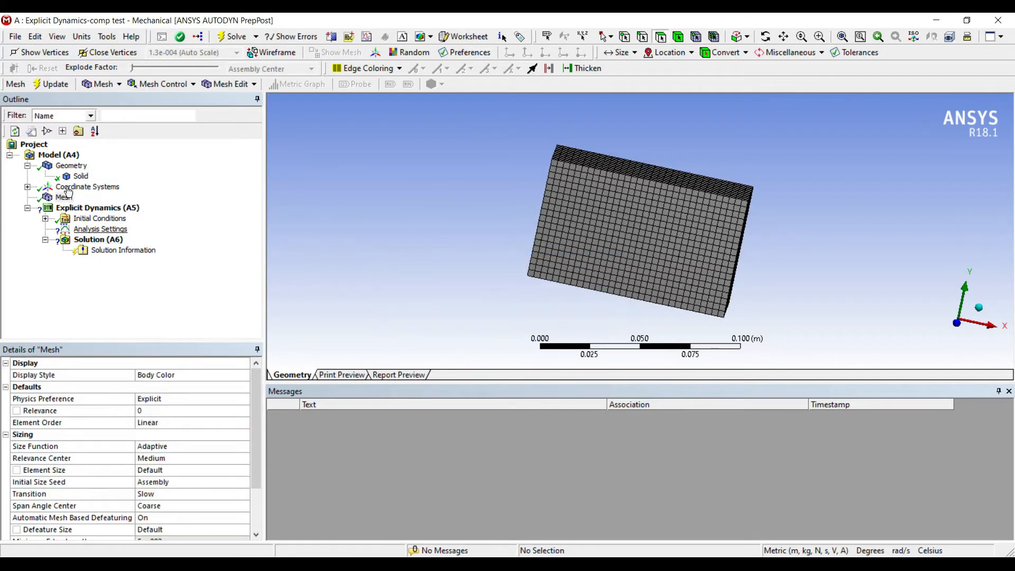
Set the end time in the analysis settings to 1e-2 s
left_click(100, 228)
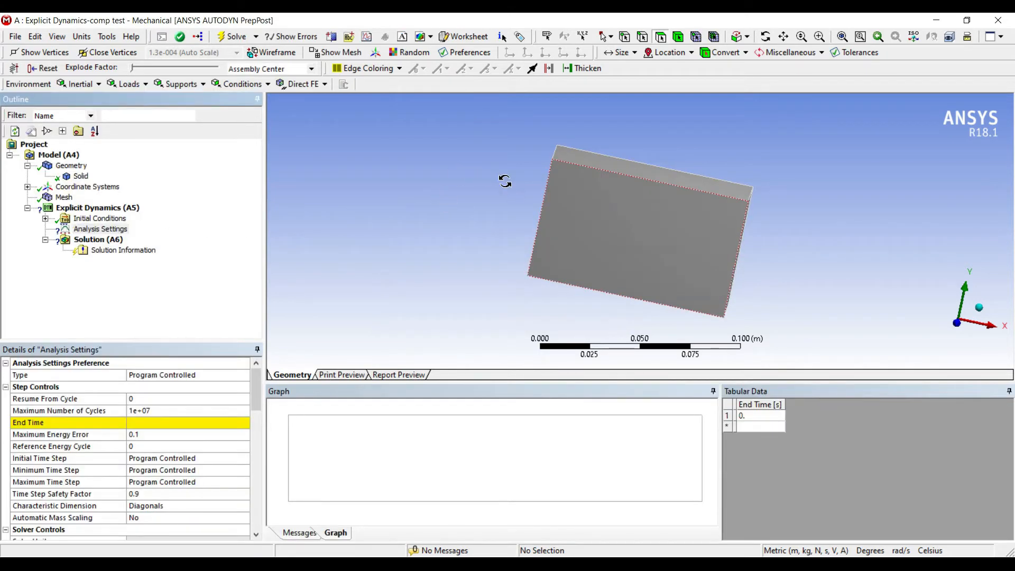
middle_click_drag(505, 181, 504, 159)
left_click(144, 423)
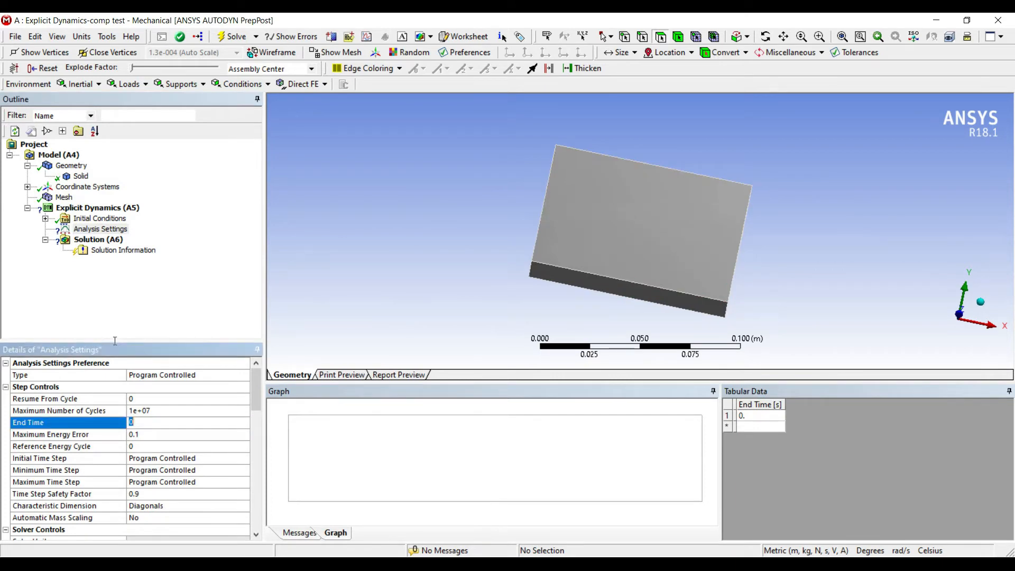
key("Return")
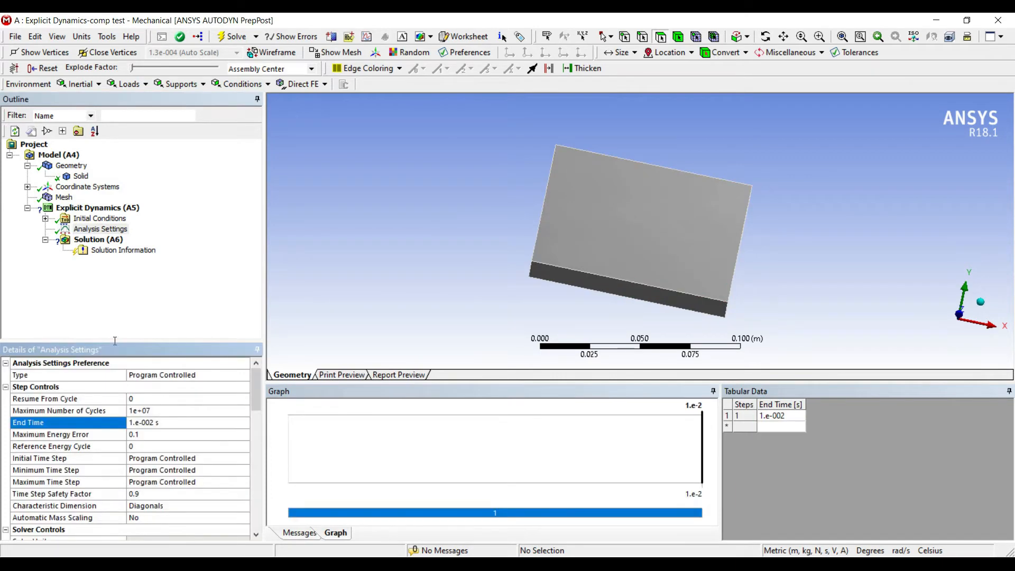
Apply a fixed support to the block's bottom face
middle_click_drag(503, 209, 496, 231)
left_click(611, 281)
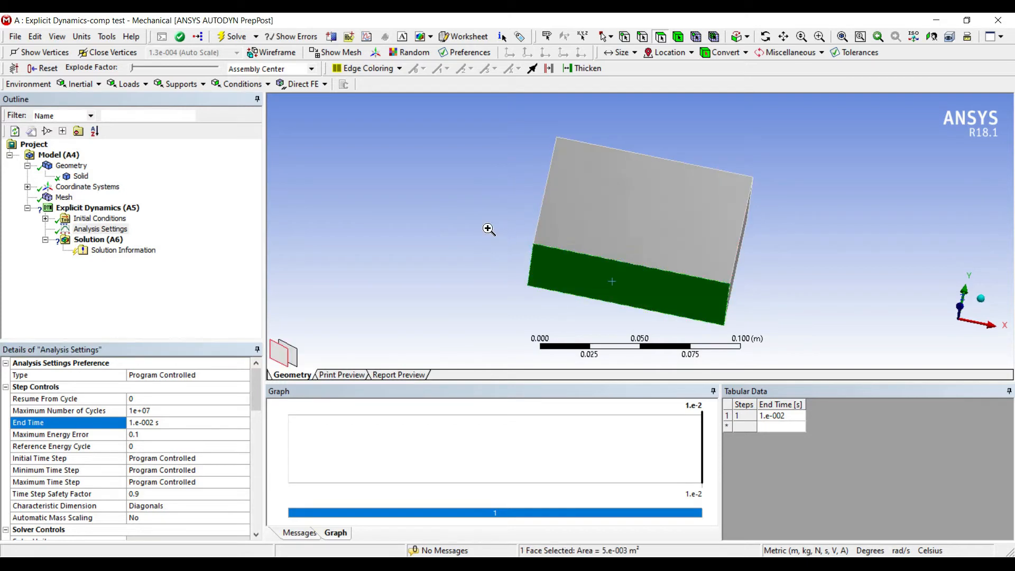
right_click(632, 274)
mouse_move(658, 278)
left_click(772, 392)
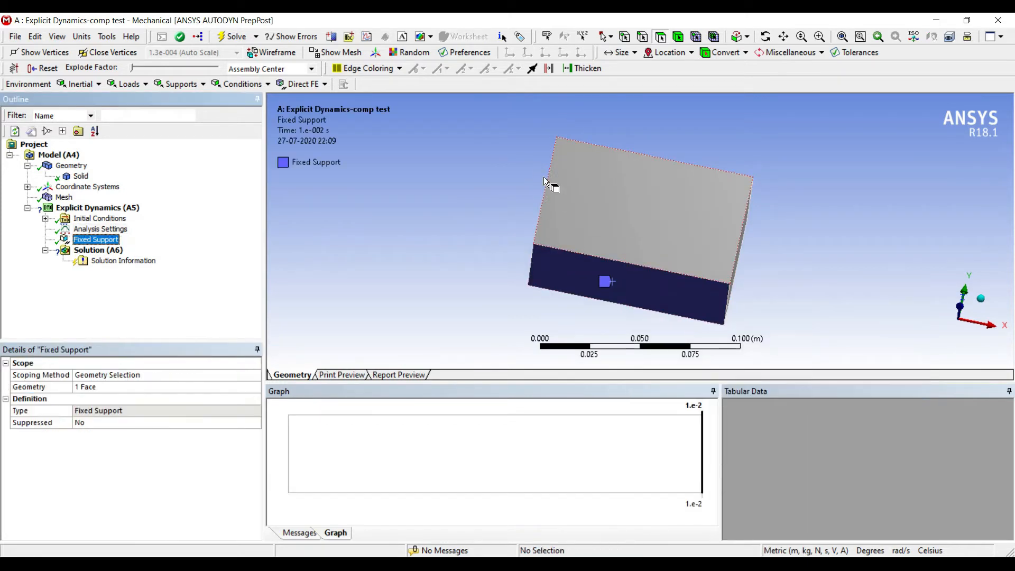
Apply a displacement to the block's top face, opposite the fixed support
middle_click_drag(536, 187, 523, 195)
left_click(635, 185)
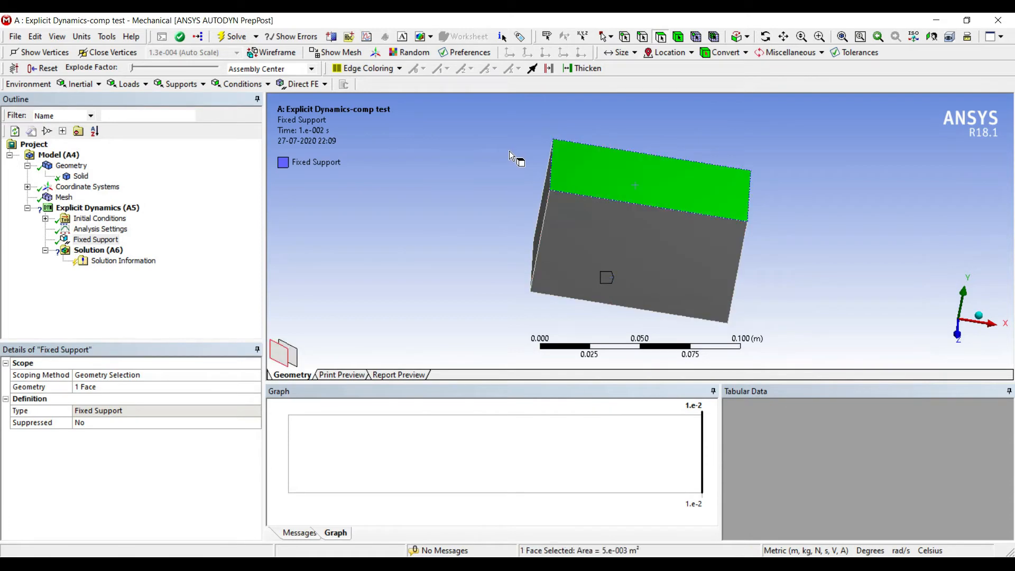
right_click(636, 185)
mouse_move(682, 193)
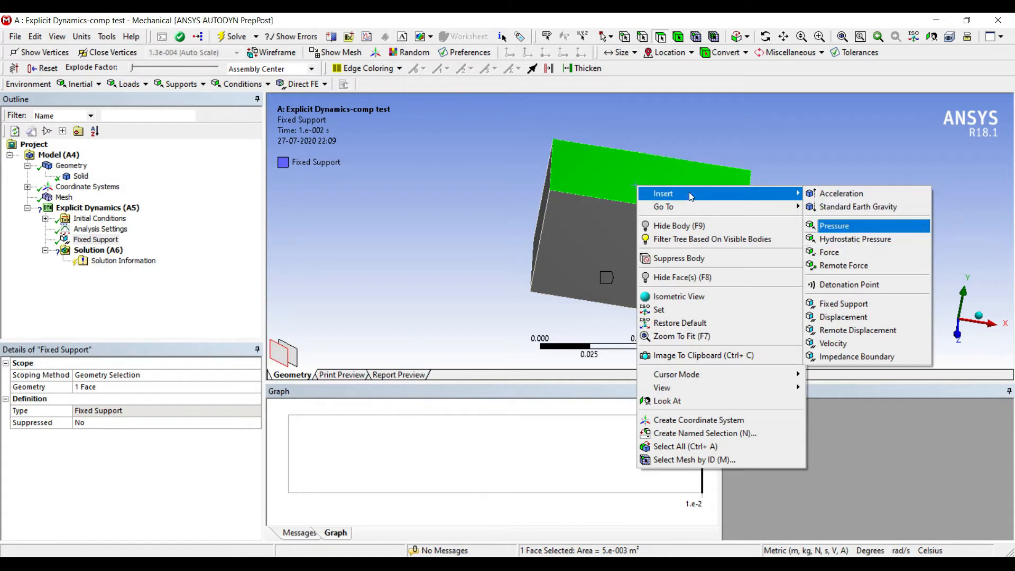
key("Return")
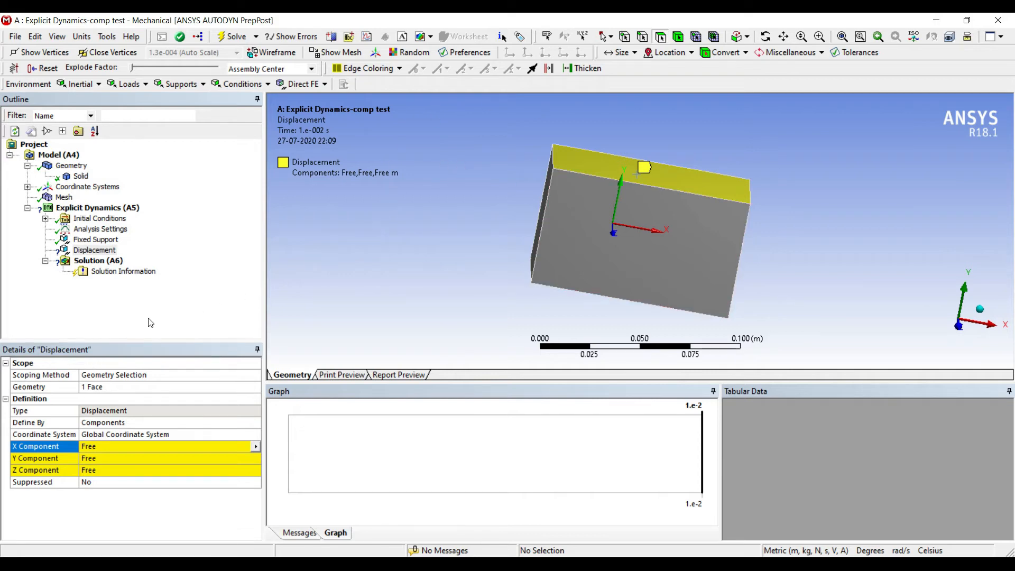
Set the displacement's X and Z components to a constant 0 m
left_click(83, 363)
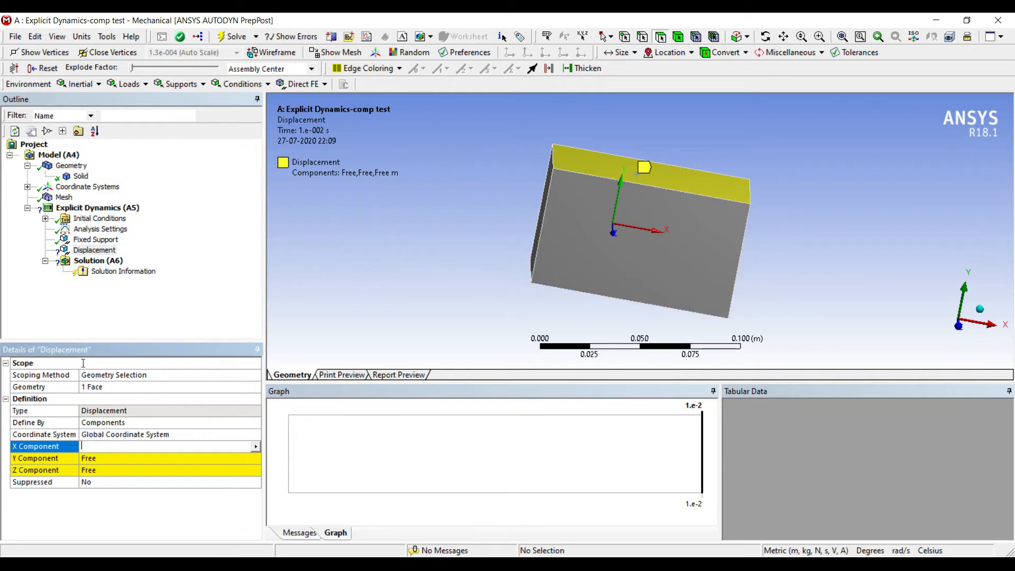
key("Return")
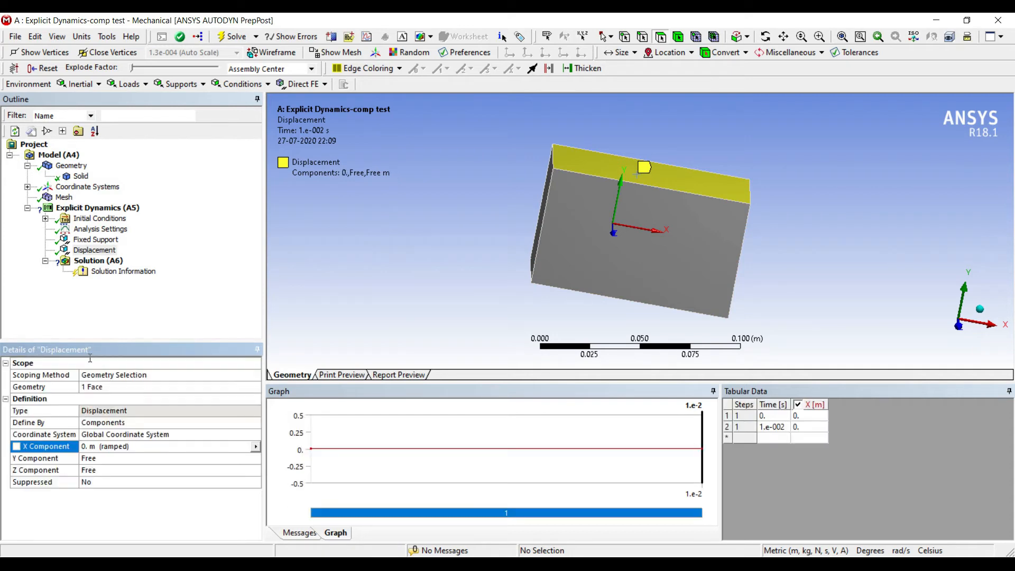
key("Down")
key("Down")
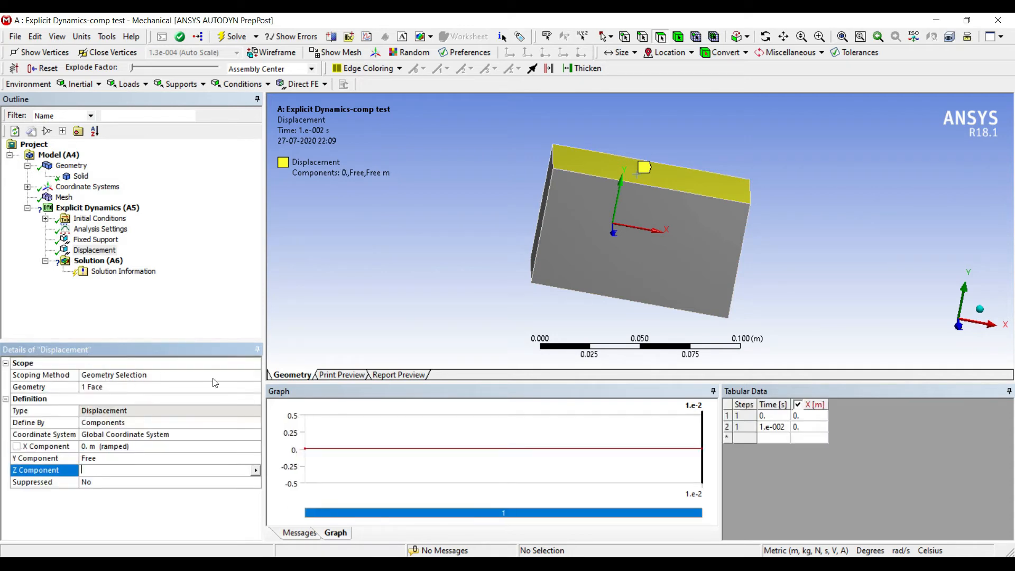
left_click(205, 380)
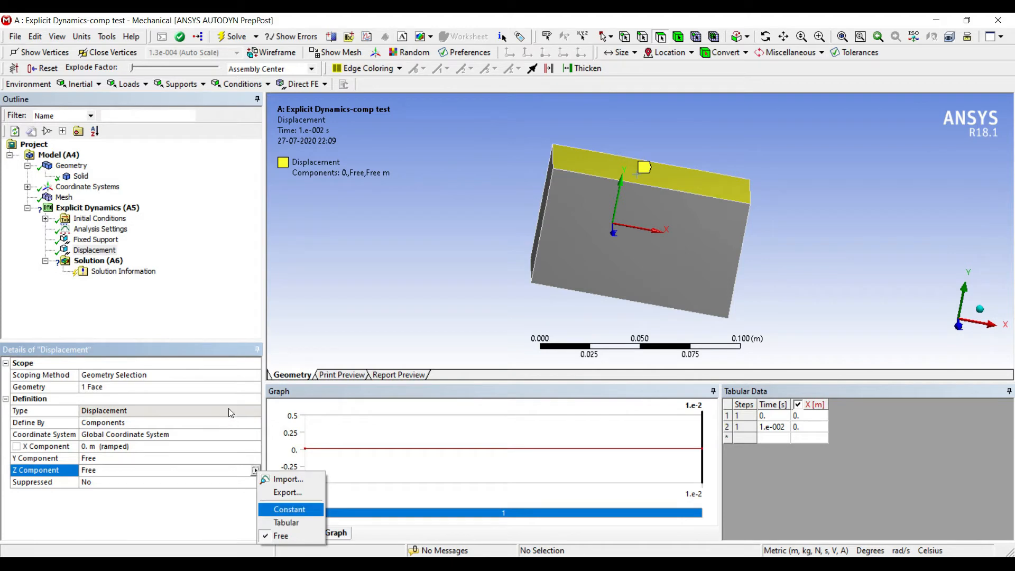
key("Return")
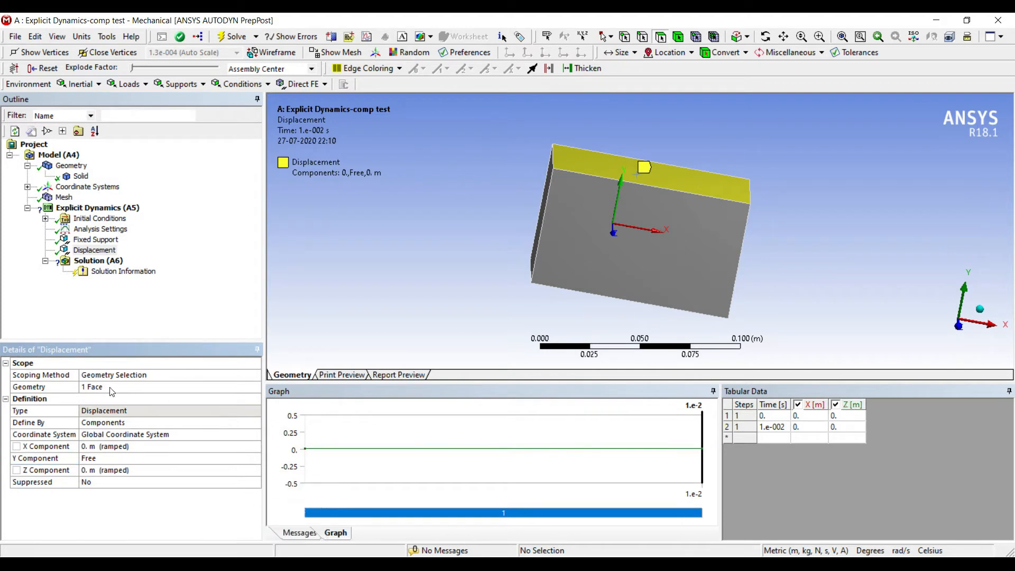
Set the displacement's Y component to -0.017 and solve the explicit dynamics analysis
left_click(85, 371)
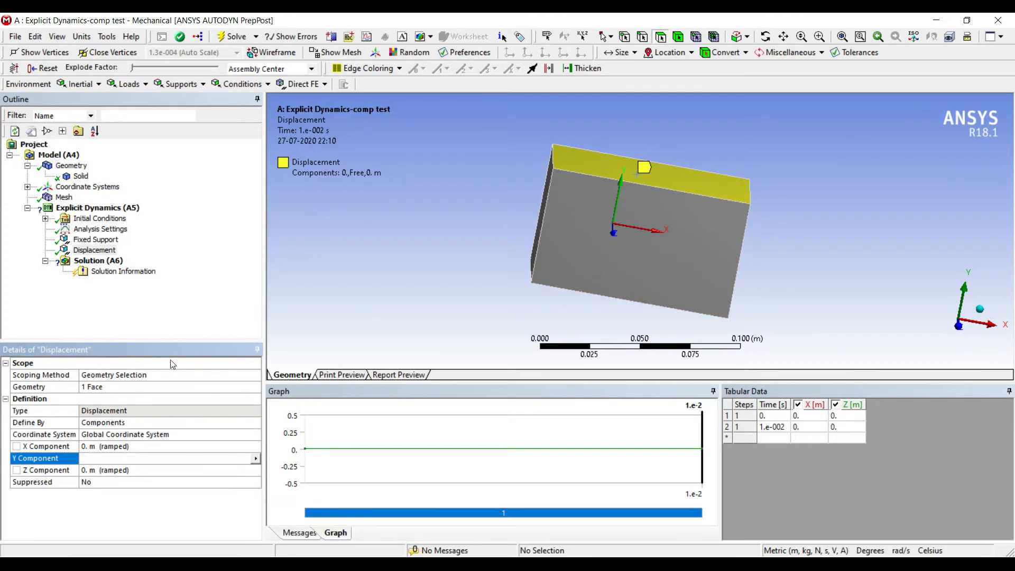
type("-0.017")
key("Return")
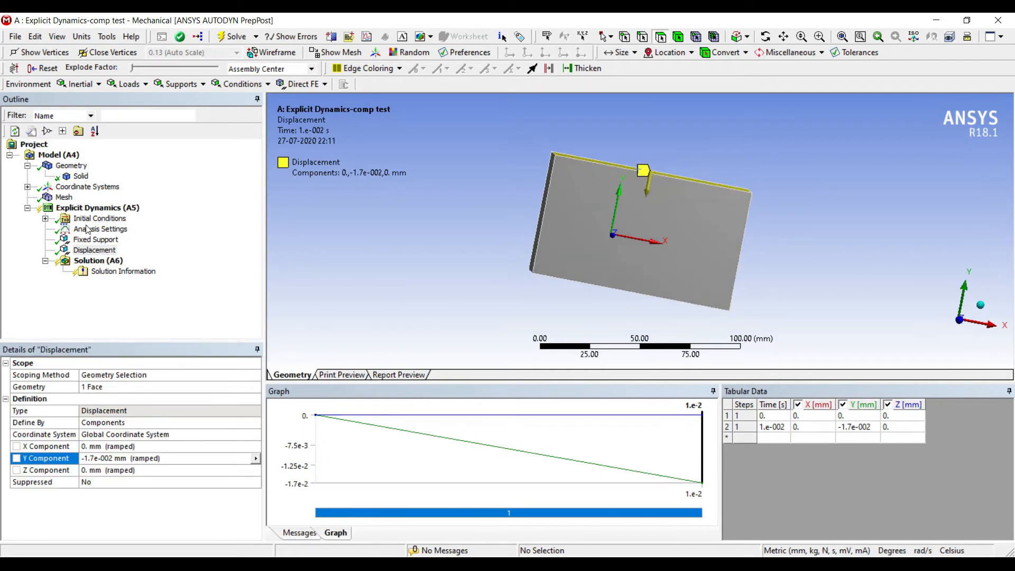
key("Down")
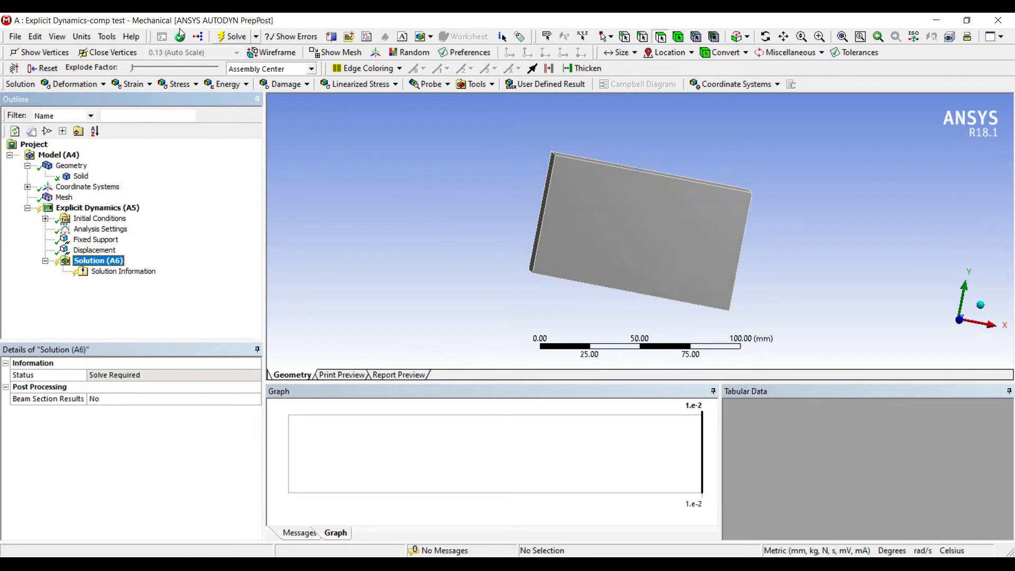
left_click(232, 36)
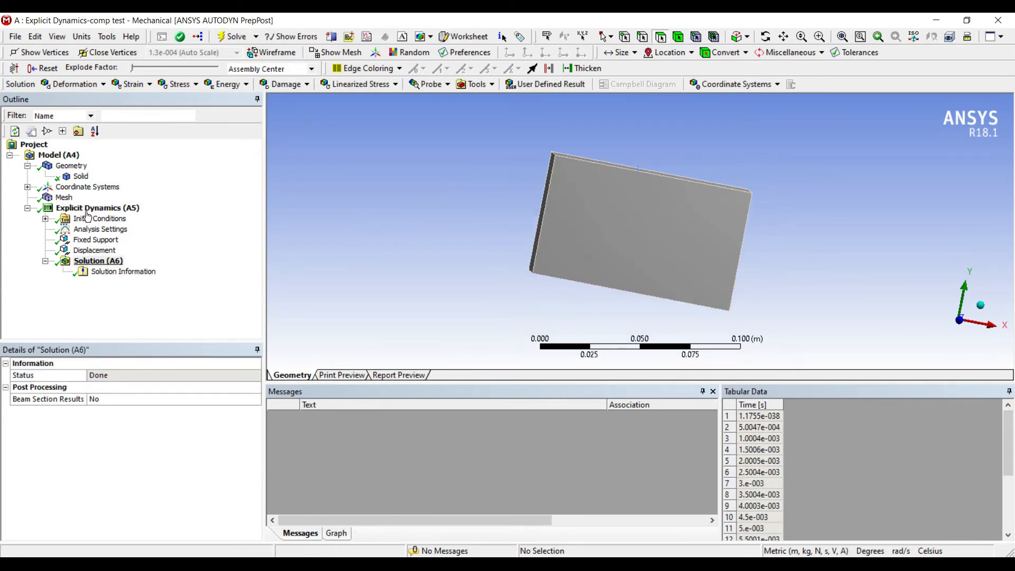
Add a Directional Deformation result to the solution and orient it along the Y axis
left_click(106, 261)
right_click(111, 261)
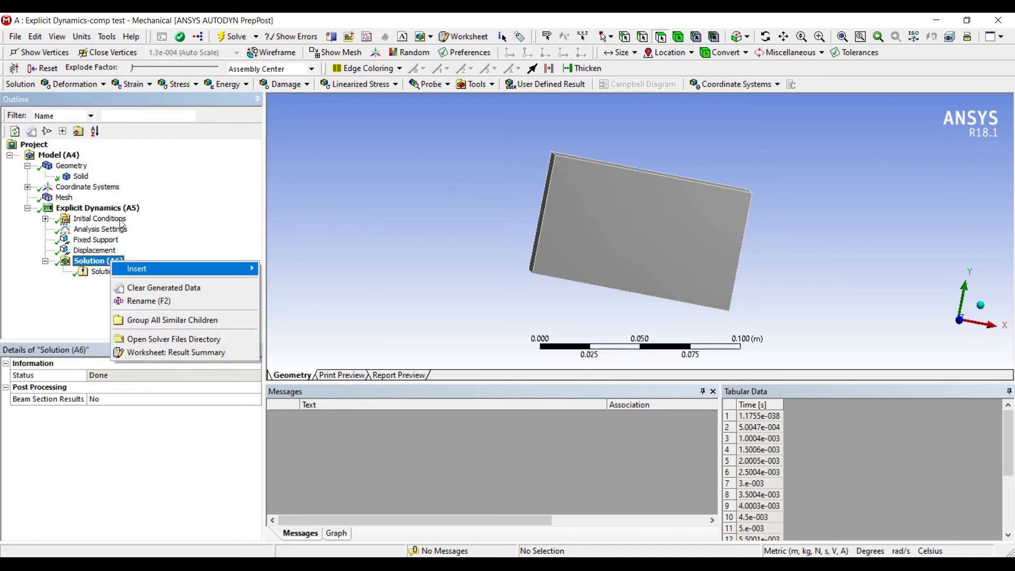
mouse_move(159, 268)
mouse_move(306, 282)
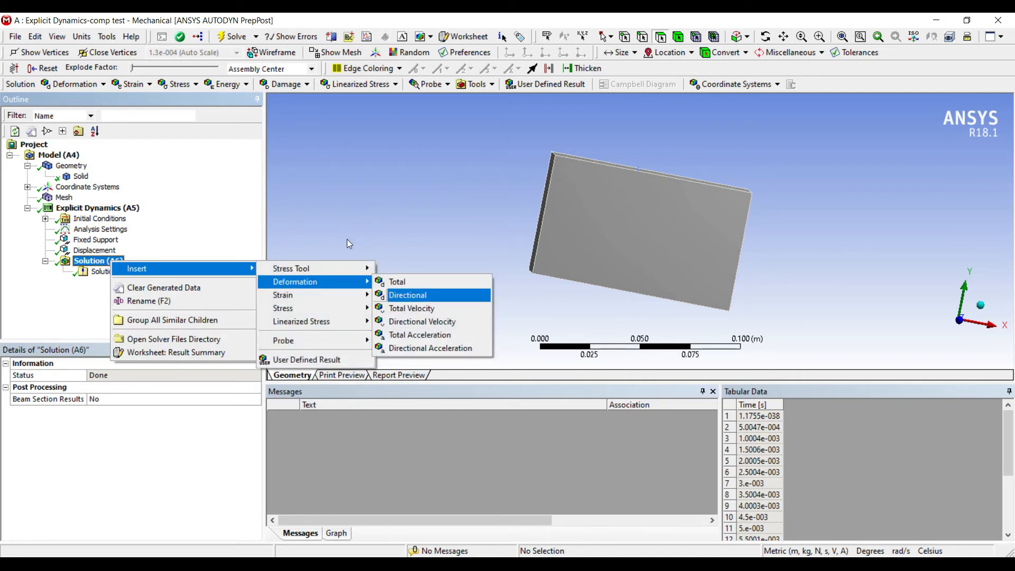
left_click(407, 295)
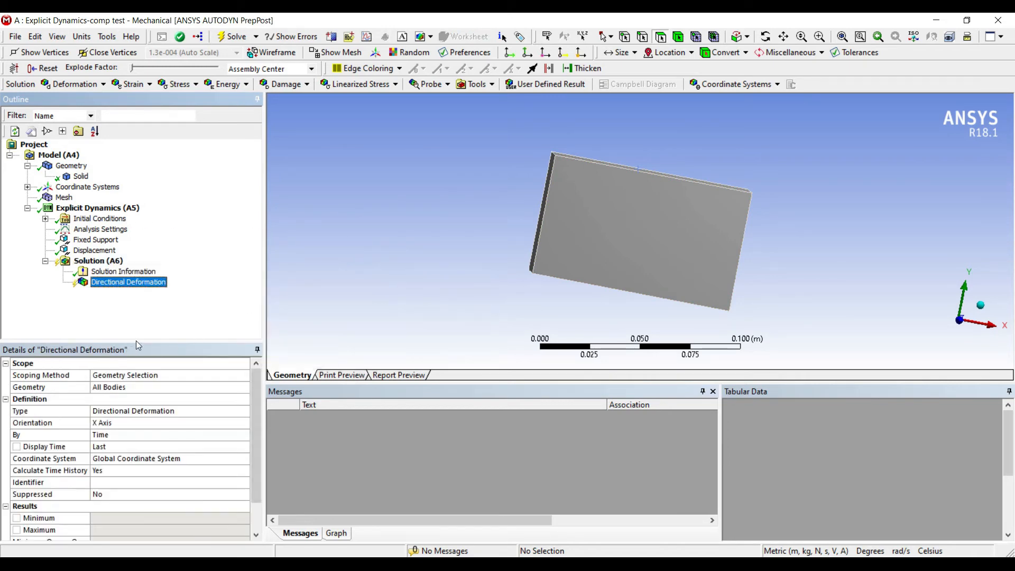
left_click(201, 422)
left_click(195, 423)
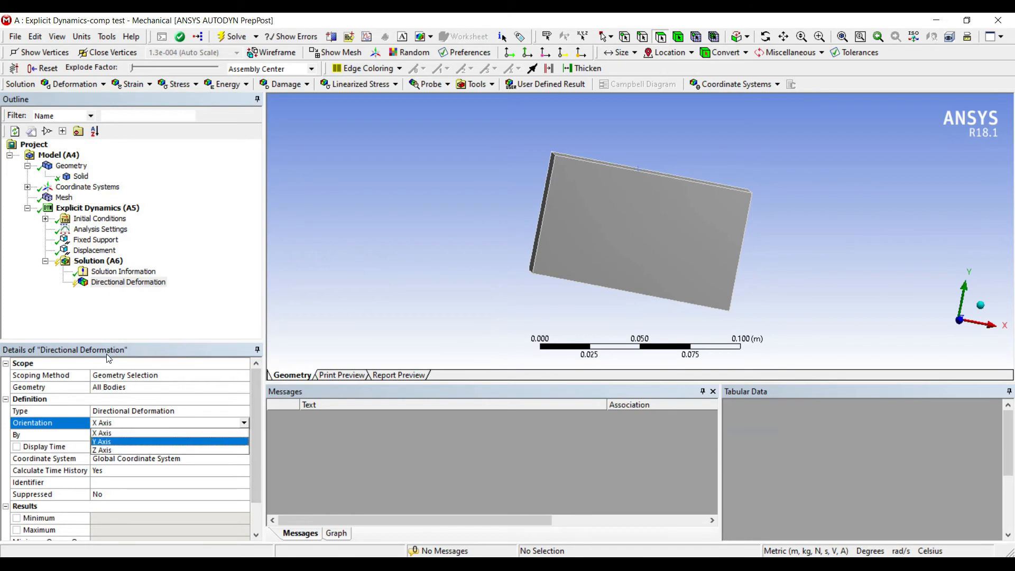
left_click(108, 358)
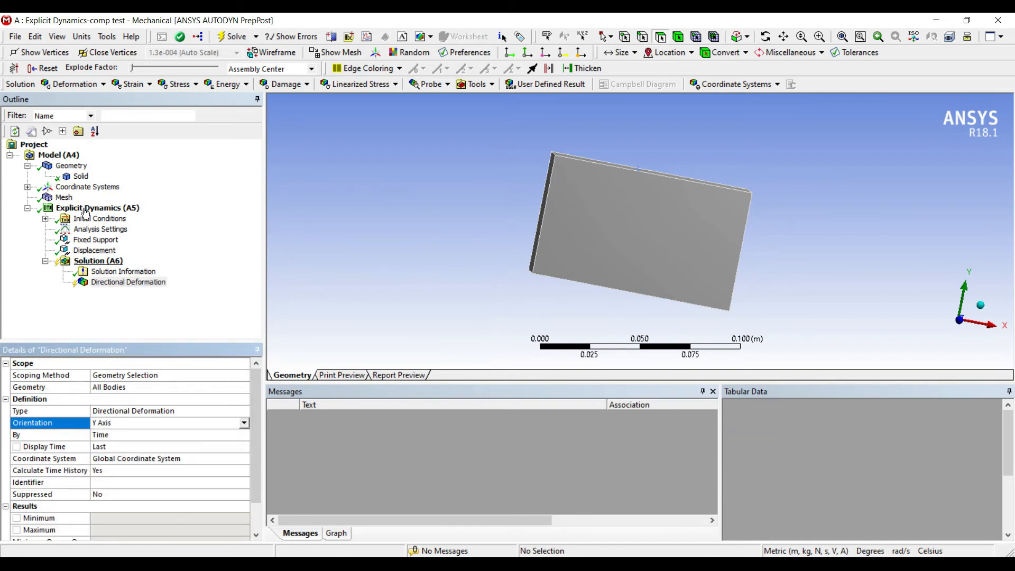
Add a Maximum Shear stress result for all bodies to the solution
left_click(97, 261)
right_click(106, 261)
mouse_move(159, 268)
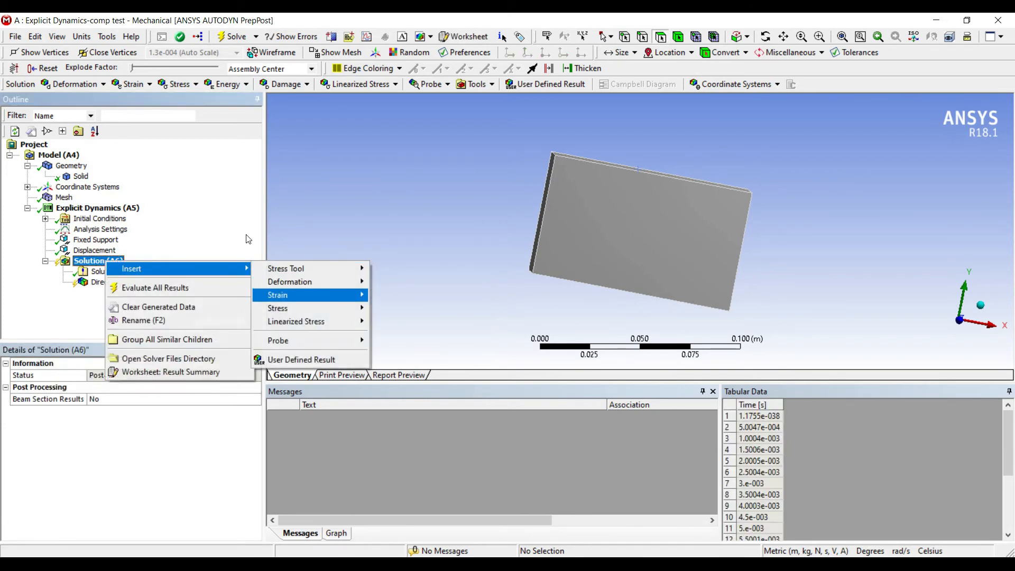
key("Down")
key("Right")
key("Down")
key("Down")
key("Down")
key("Down")
key("Return")
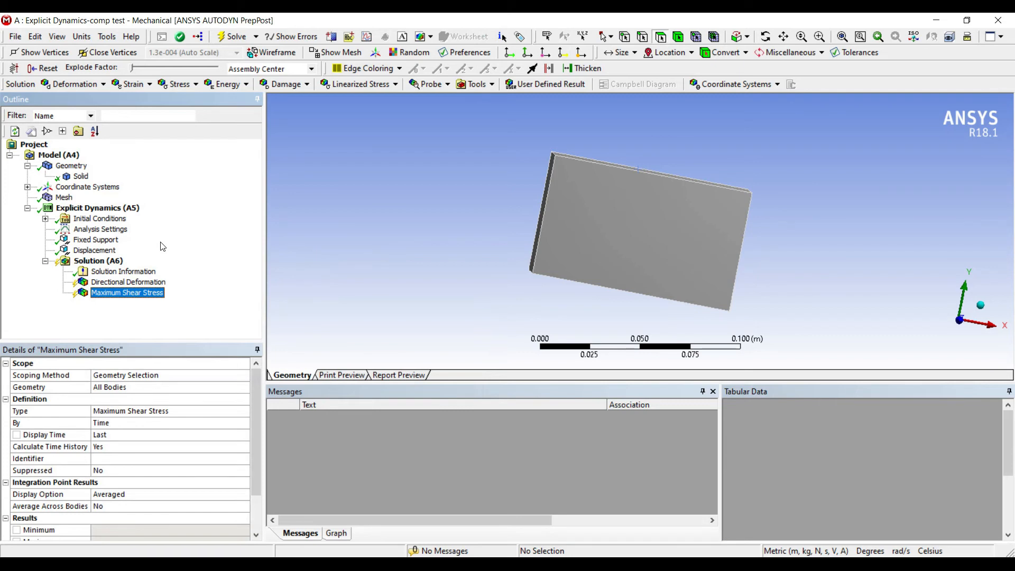
Add a Maximum Shear strain result to the solution and evaluate all the added results
left_click(97, 261)
right_click(101, 262)
mouse_move(211, 269)
key("Down")
key("Down")
key("Right")
key("Down")
key("Down")
key("Down")
key("Down")
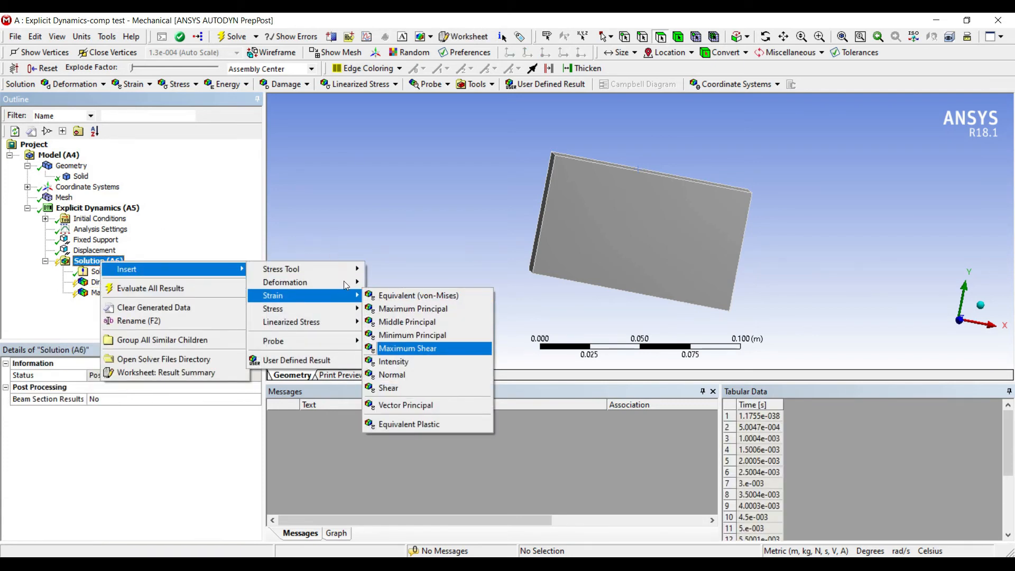
key("Return")
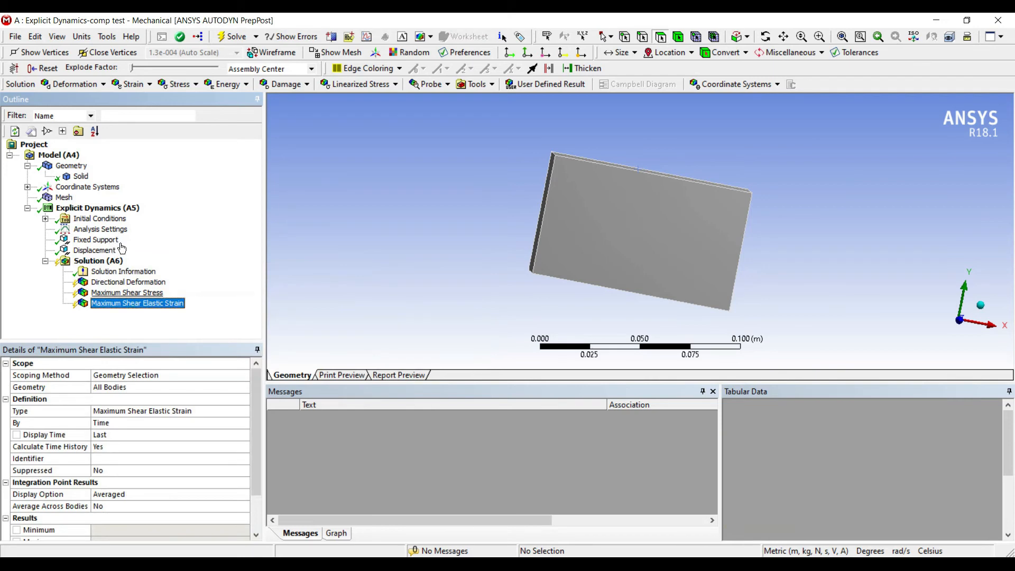
left_click(98, 262)
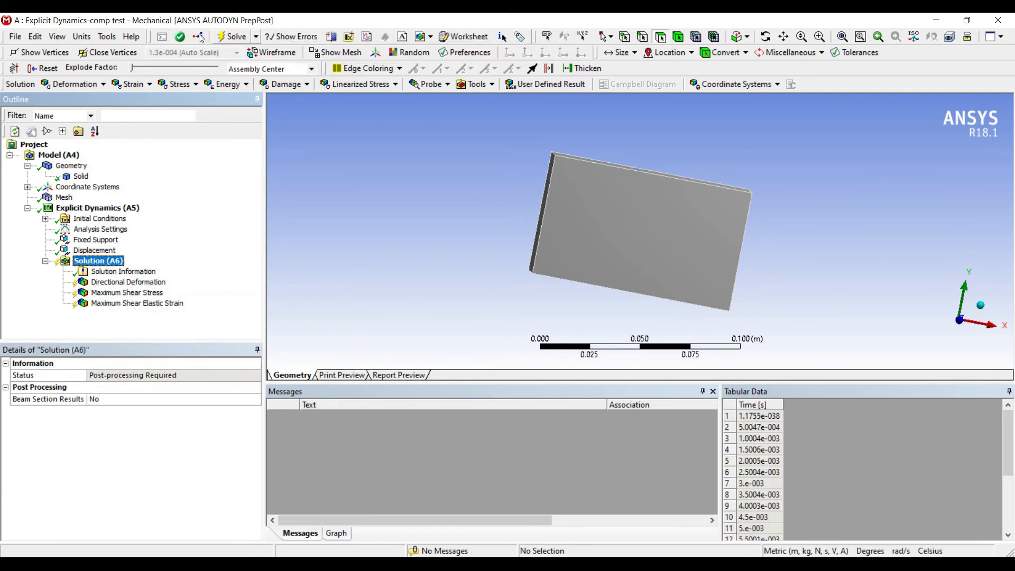
left_click(232, 37)
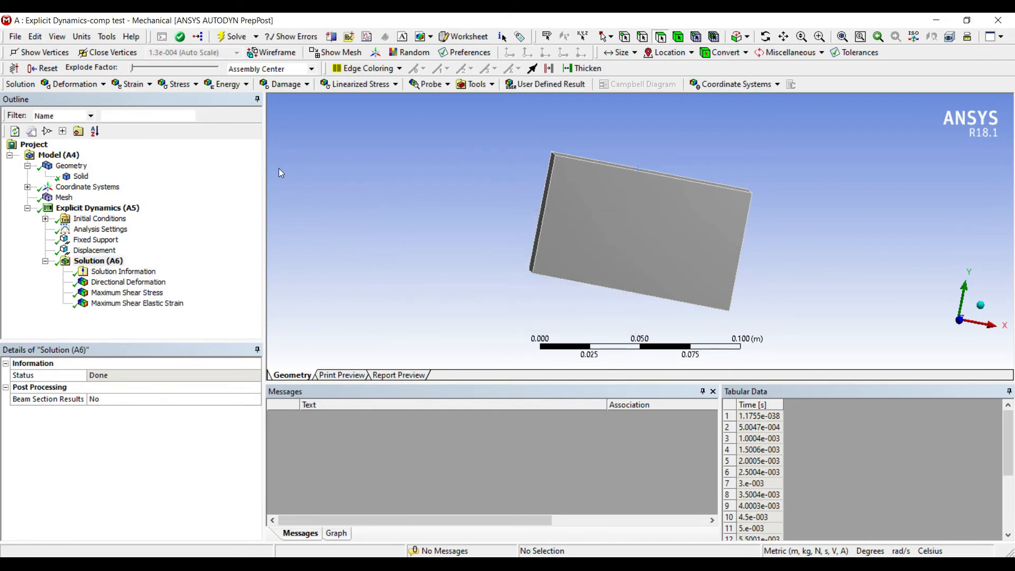
Animate the directional deformation, then view the maximum shear stress and maximum shear elastic strain results
left_click(129, 282)
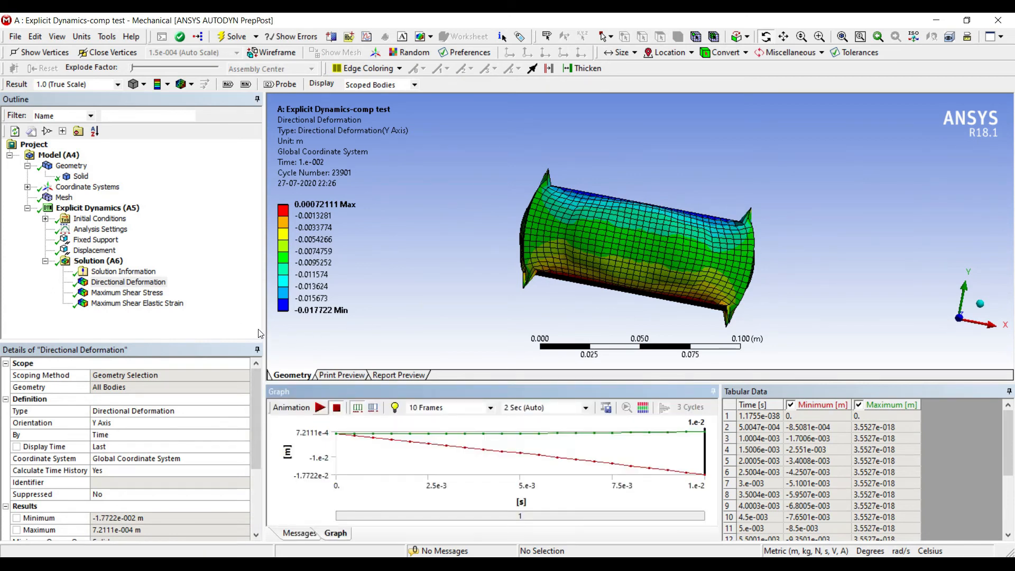
left_click(321, 408)
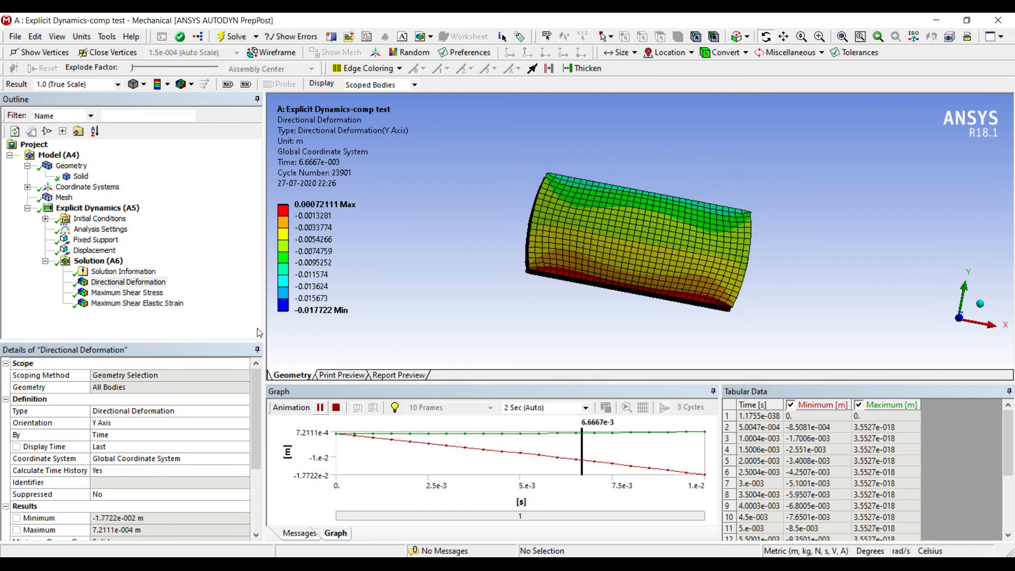
left_click(320, 407)
left_click(126, 292)
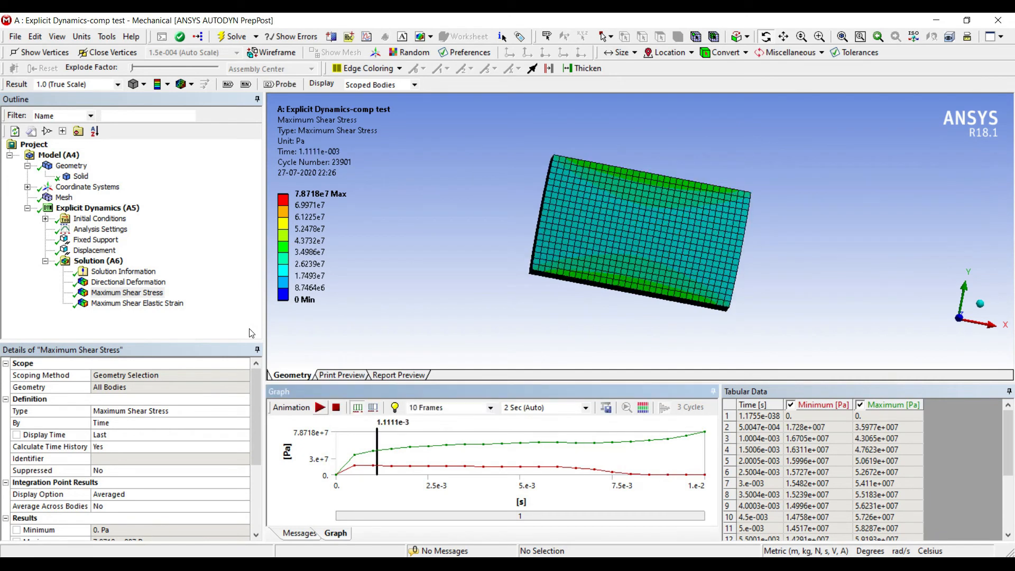
left_click(136, 303)
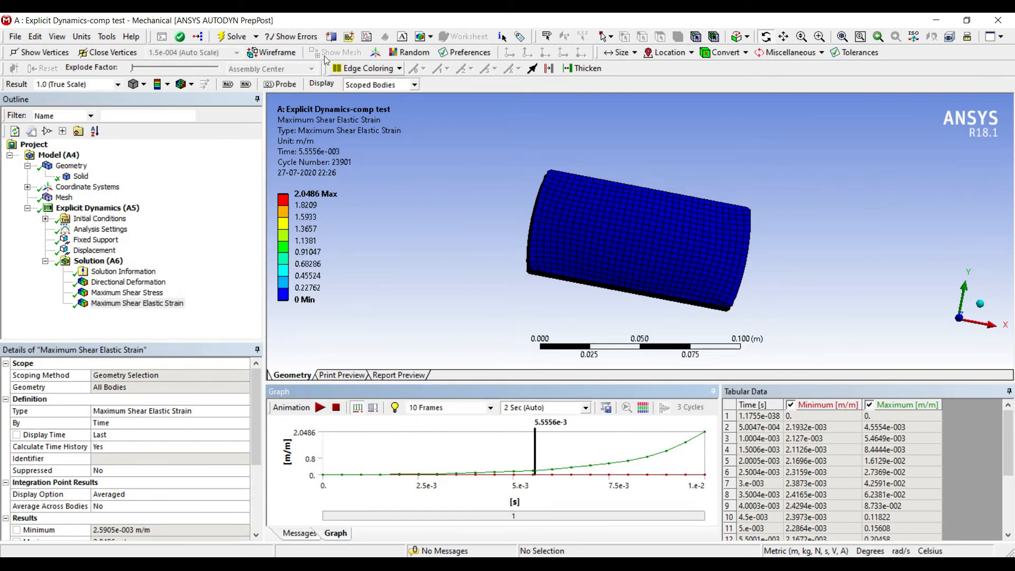
Insert a chart based on the Maximum Shear Stress and Maximum Shear Elastic Strain results
left_click(367, 36)
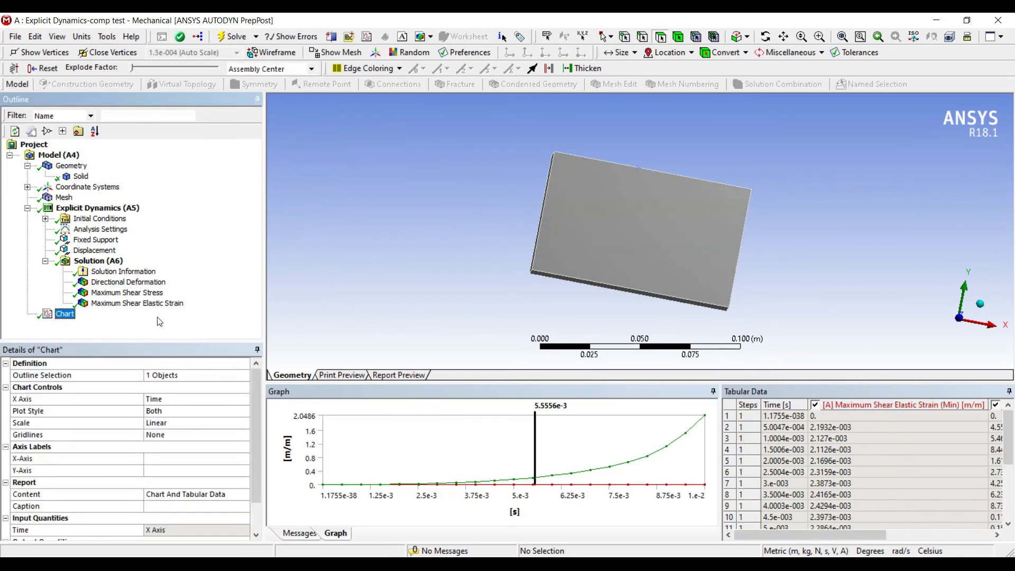
left_click(133, 305)
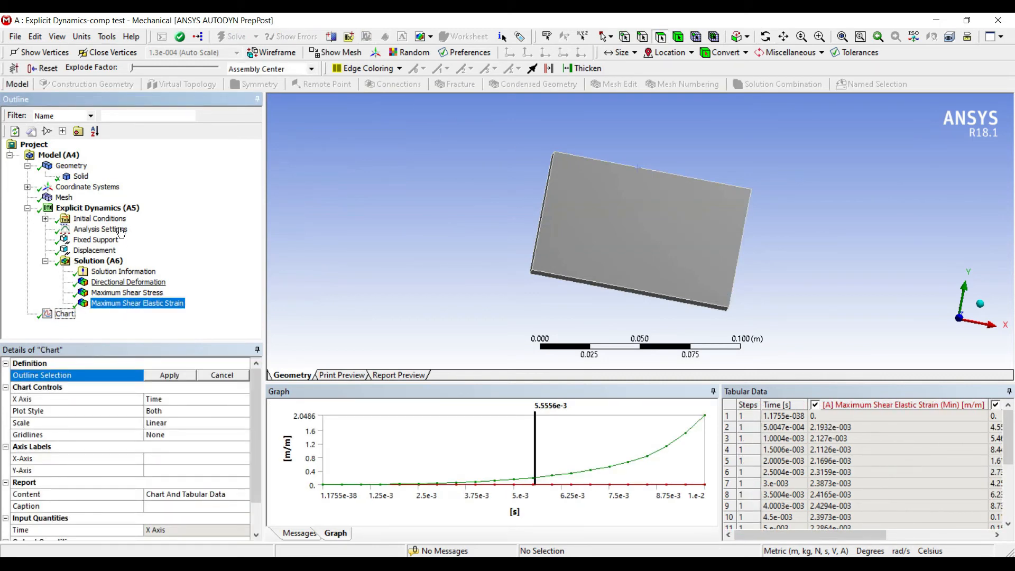
left_click(127, 293, "ctrl")
key("Return")
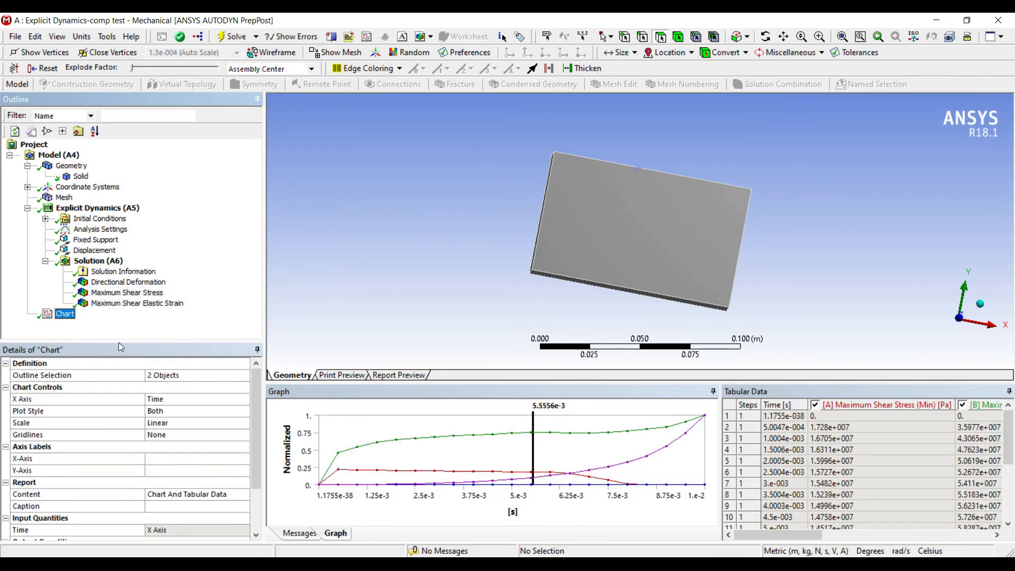
Use Maximum Shear Elastic Strain (Max) as the chart's X axis instead of time
left_click(175, 400)
left_click(241, 400)
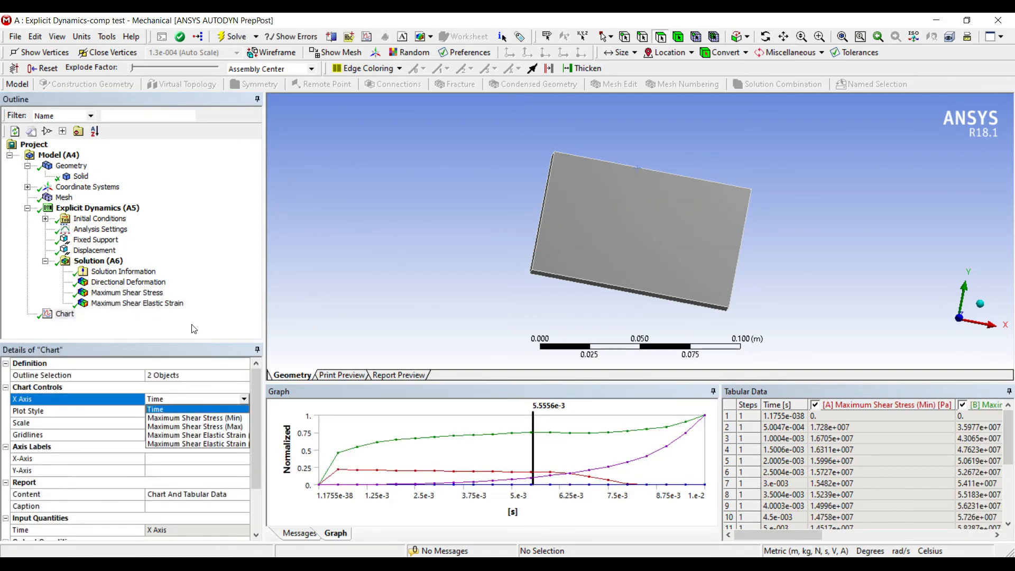
key("Down")
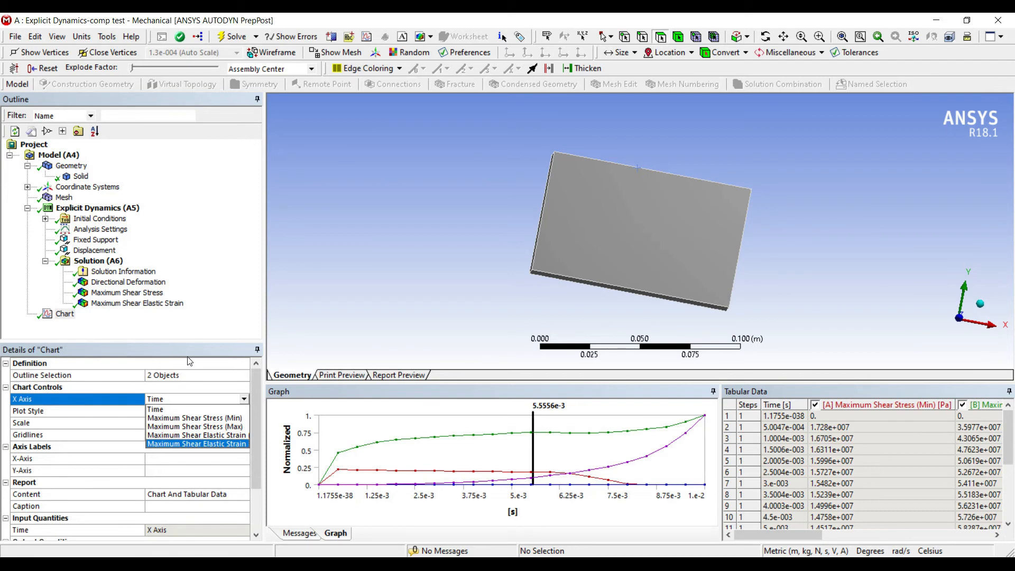
key("Return")
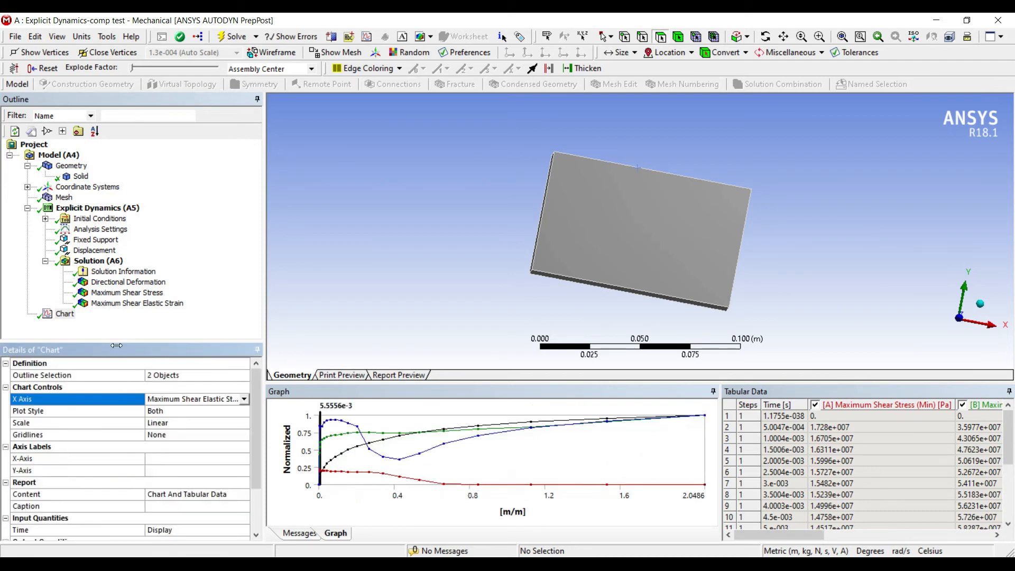
Label the chart's X axis "Strain" and its Y axis "Stress"
left_click(161, 459)
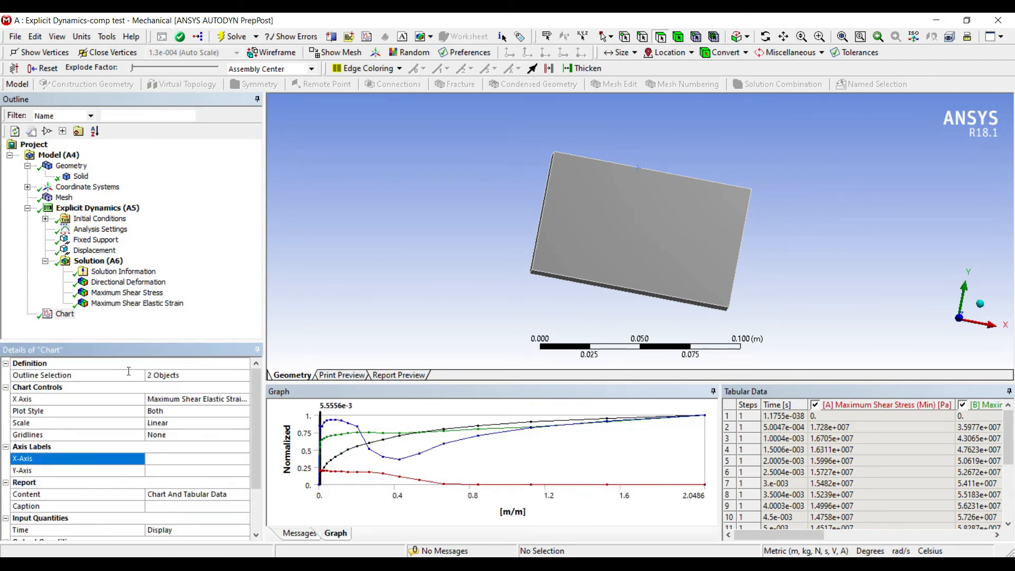
type("Strain")
key("Return")
type("Stres")
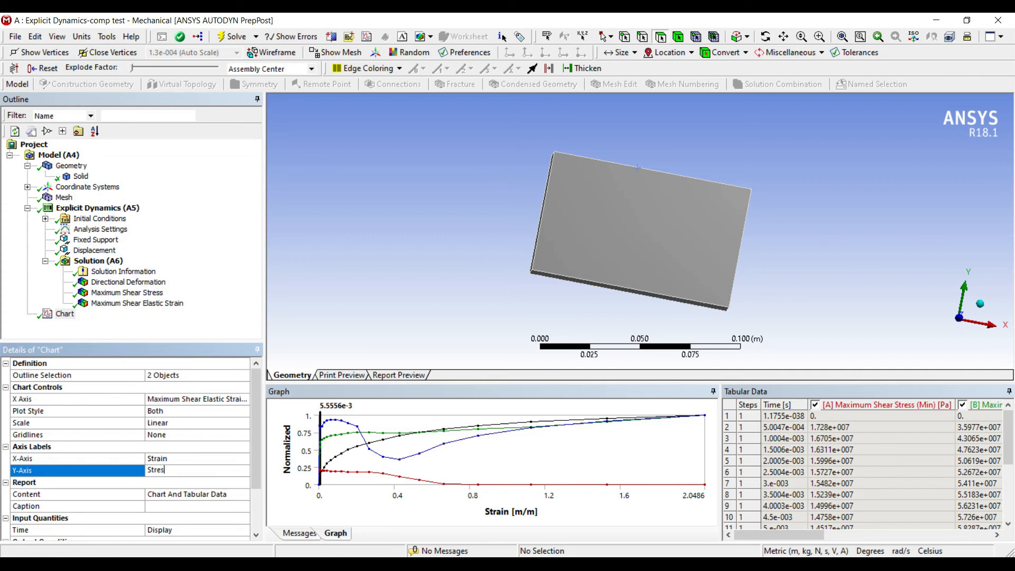
type("s")
key("Return")
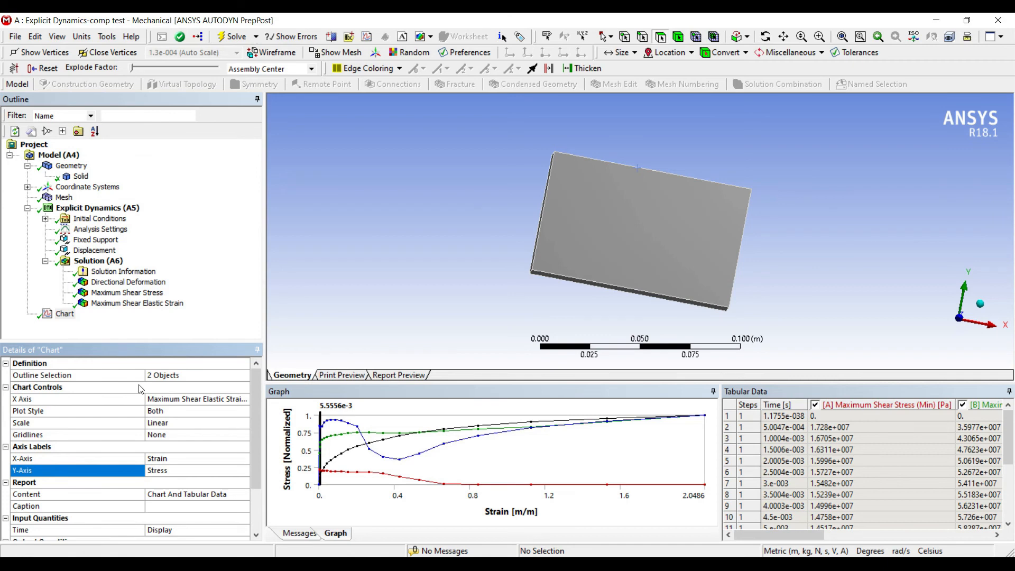
Omit Time, Maximum Shear Stress (Min) and Maximum Shear Elastic Strain (Min) from the chart, keeping Maximum Shear Stress (Max) displayed
scroll(135, 383, "down", 2)
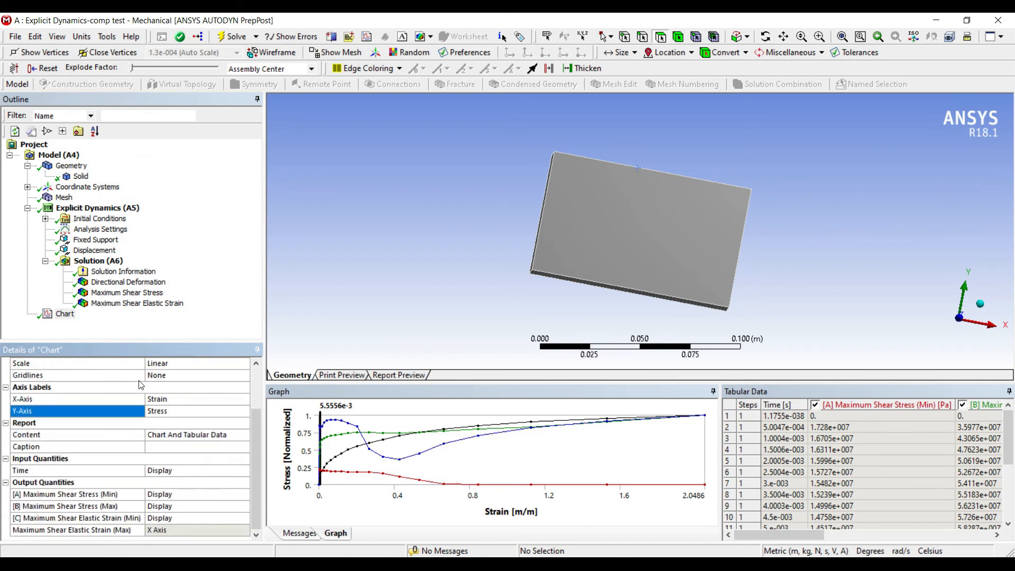
left_click(195, 470)
left_click(169, 491)
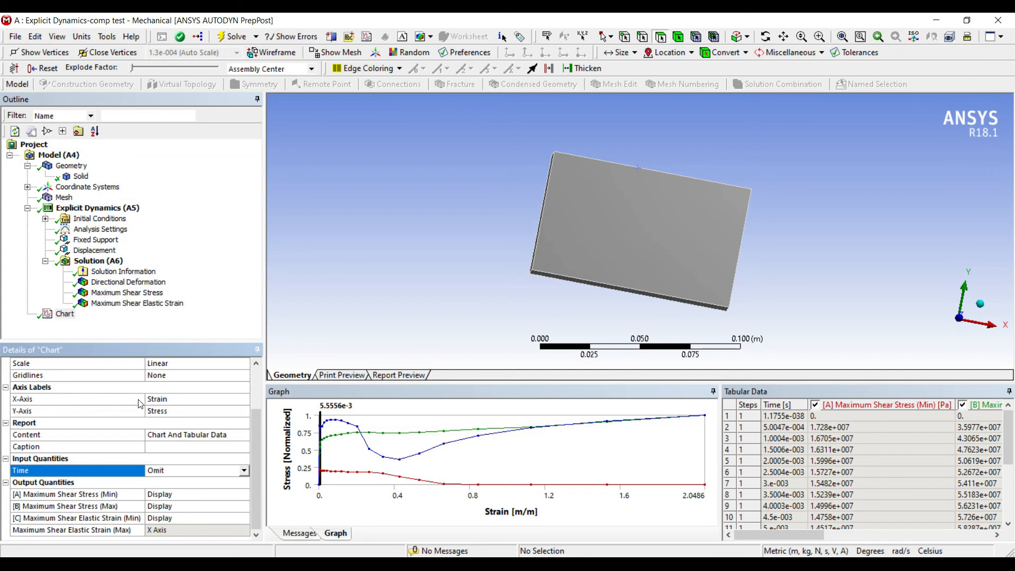
left_click(174, 495)
left_click(175, 509)
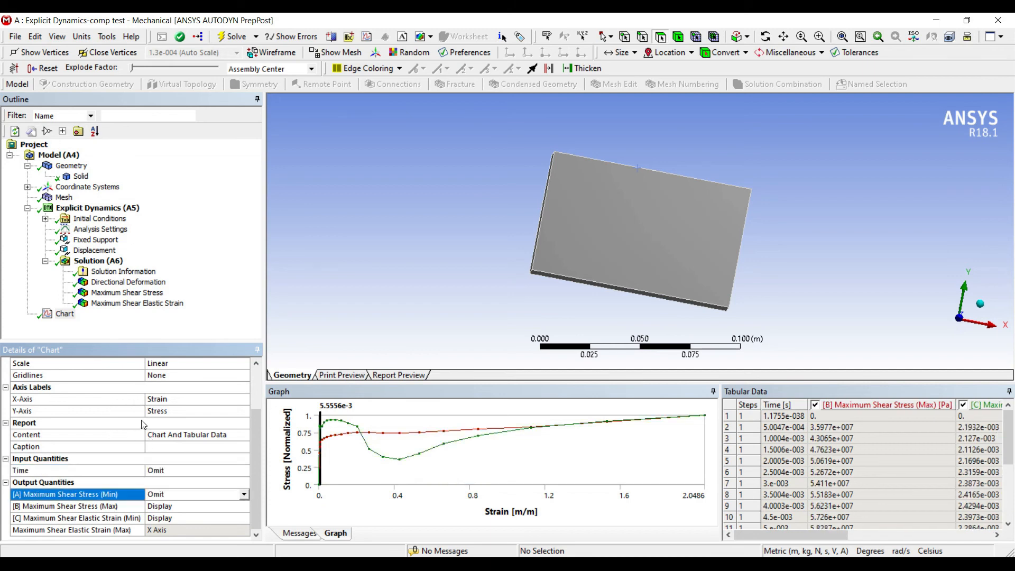
left_click(174, 518)
left_click(175, 532)
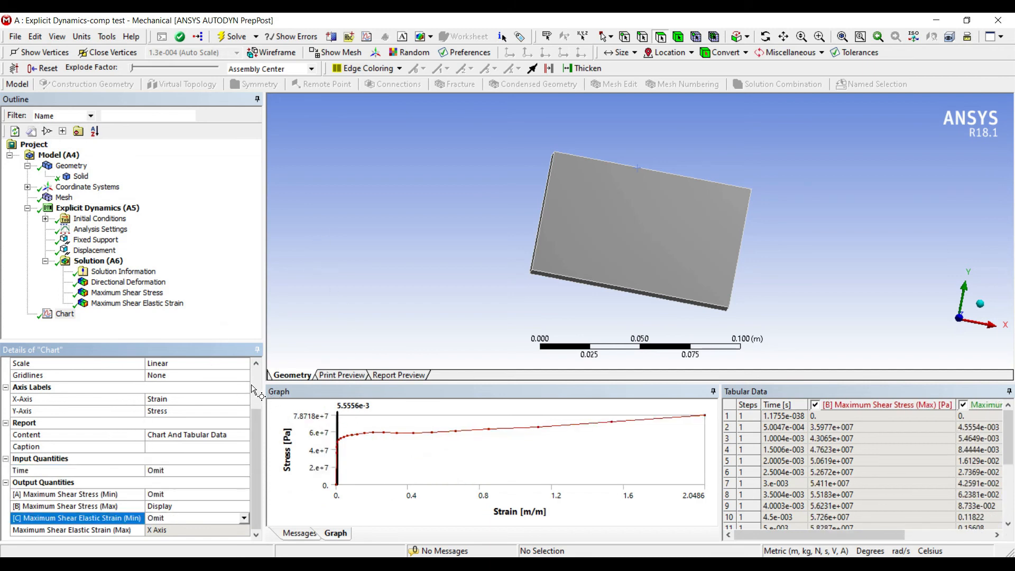
left_click(496, 449)
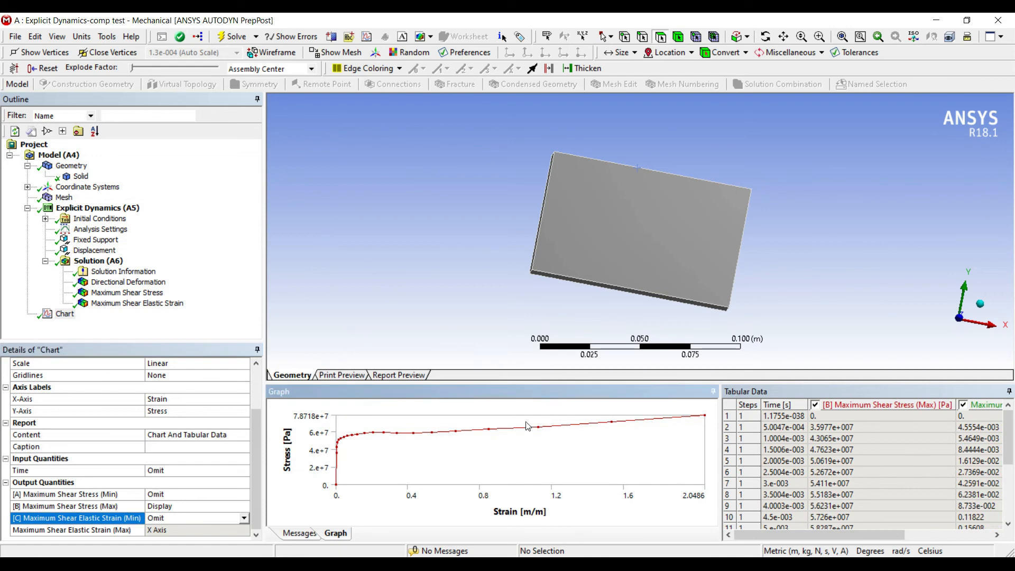